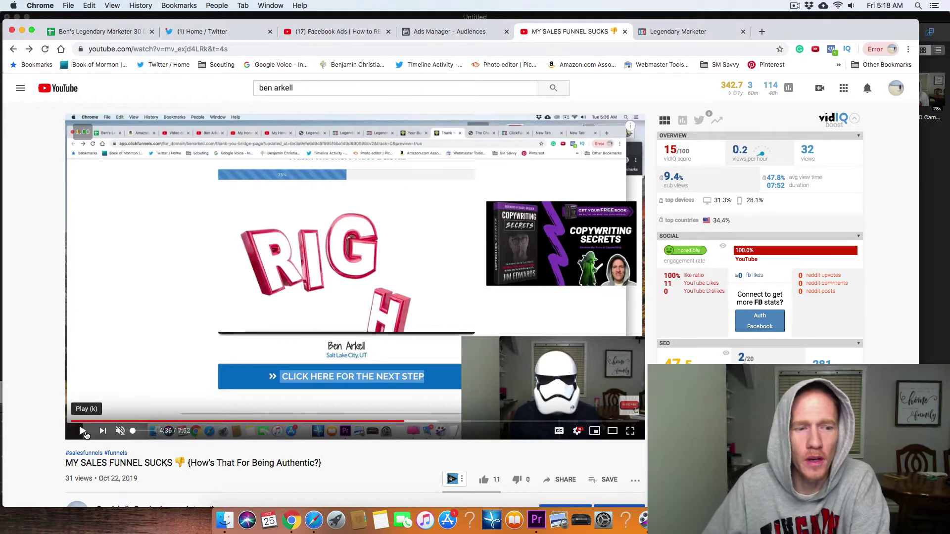
# Play the example video from about 4:33, skip to its closing end card and pause there at 7:40.
pyautogui.click(400, 421)
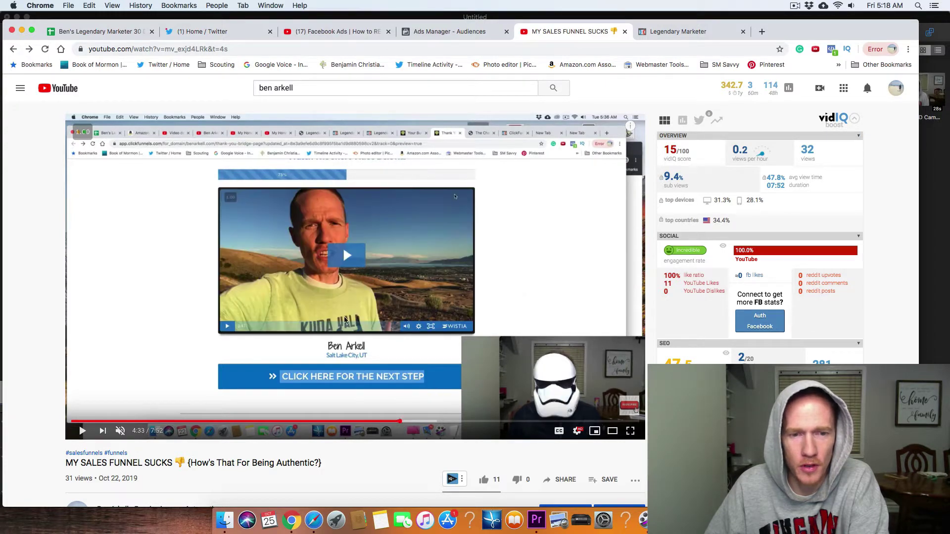
pyautogui.click(82, 432)
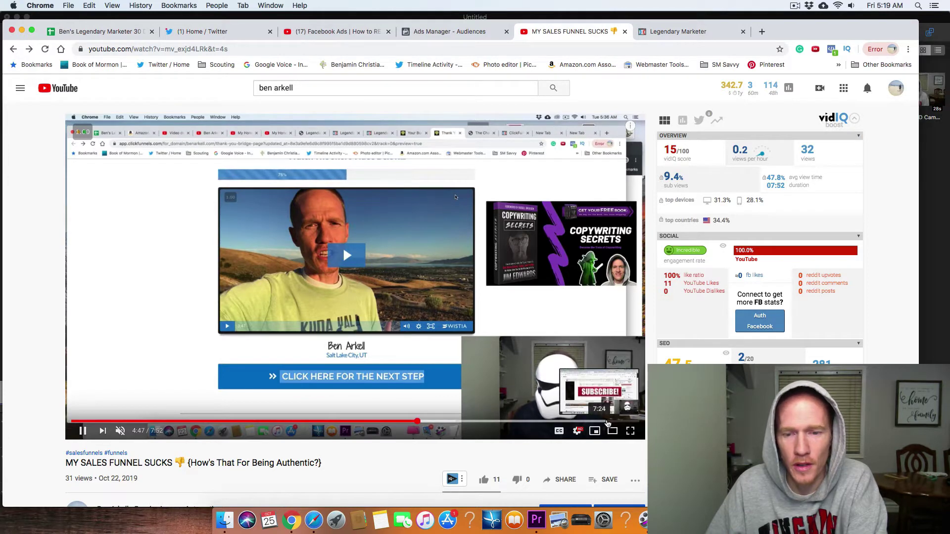
pyautogui.click(616, 422)
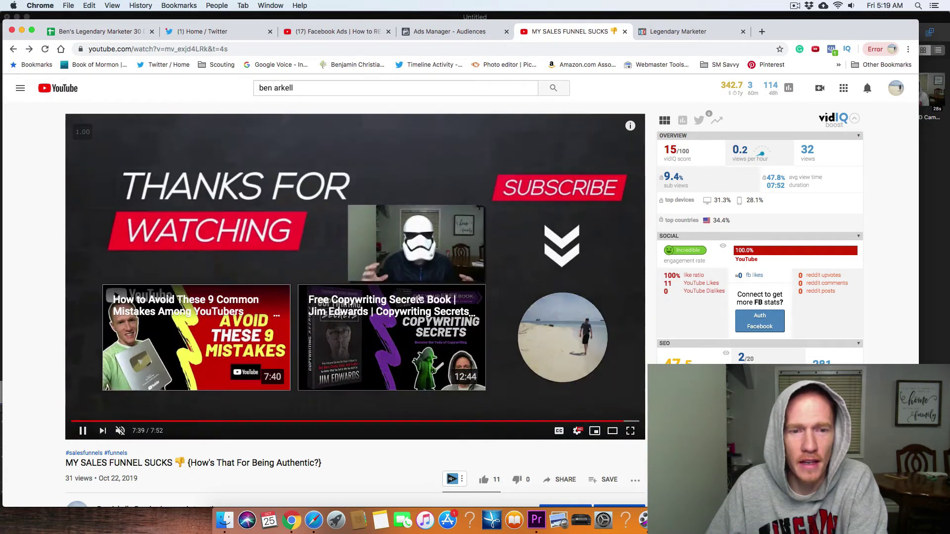
pyautogui.click(82, 431)
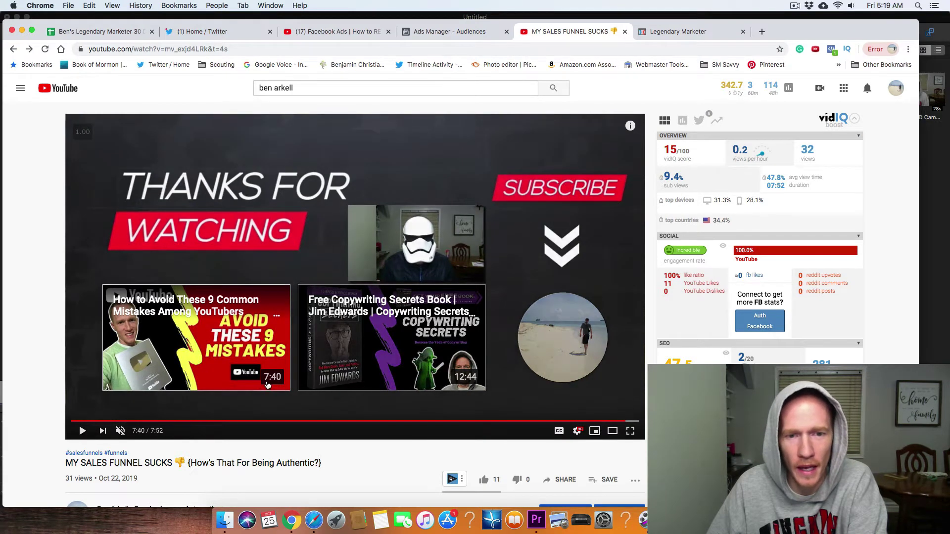
# Switch to ScreenFlow and split the webcam clip at about 8 seconds.
pyautogui.click(644, 520)
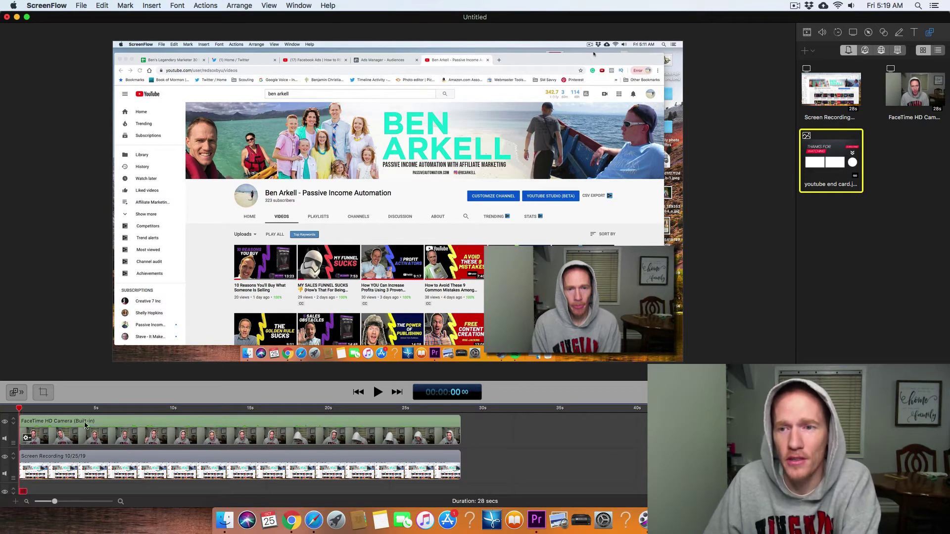
pyautogui.moveTo(20, 410); pyautogui.dragTo(143, 421)
pyautogui.click(200, 436)
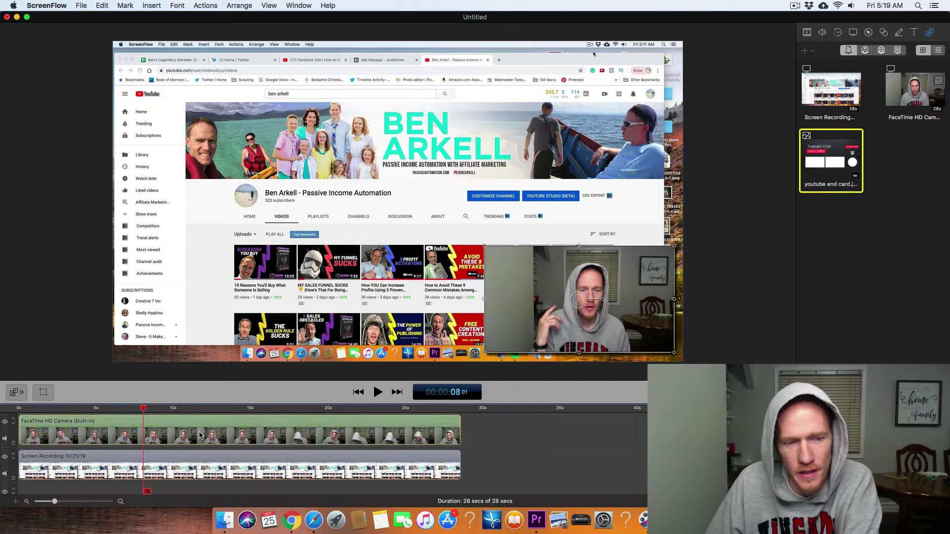
pyautogui.press('t')
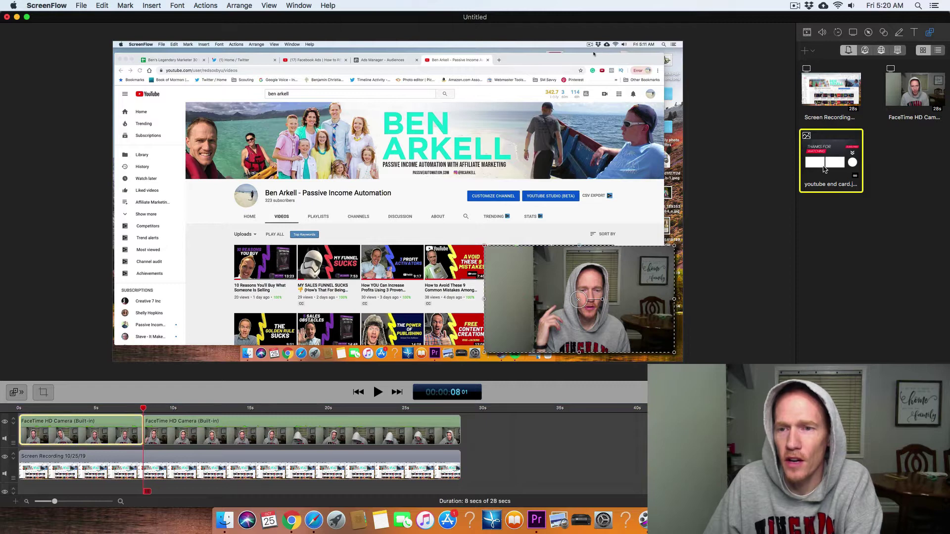
# Place the YouTube end card image on its own track beneath the webcam clip, spanning from the split to the recording's end.
pyautogui.moveTo(831, 158); pyautogui.dragTo(152, 464)
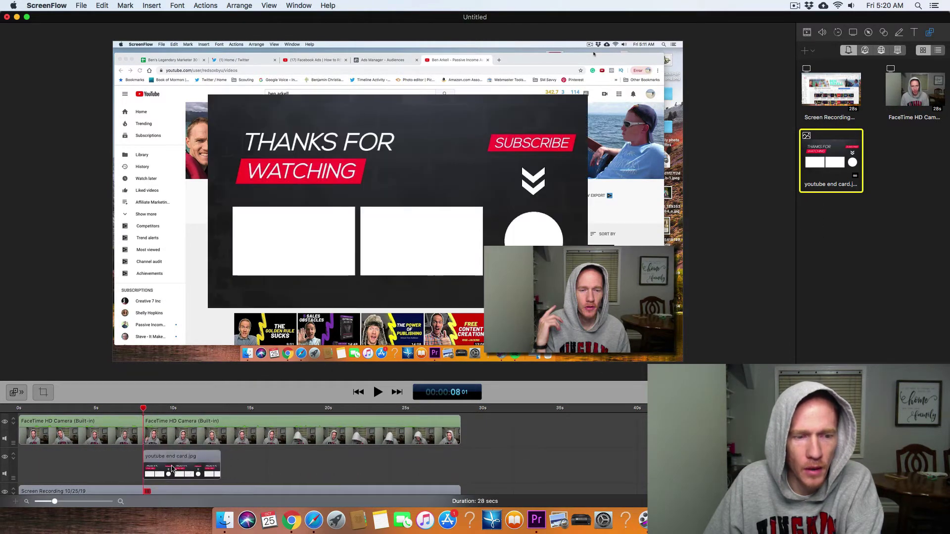
pyautogui.moveTo(216, 466); pyautogui.dragTo(462, 469)
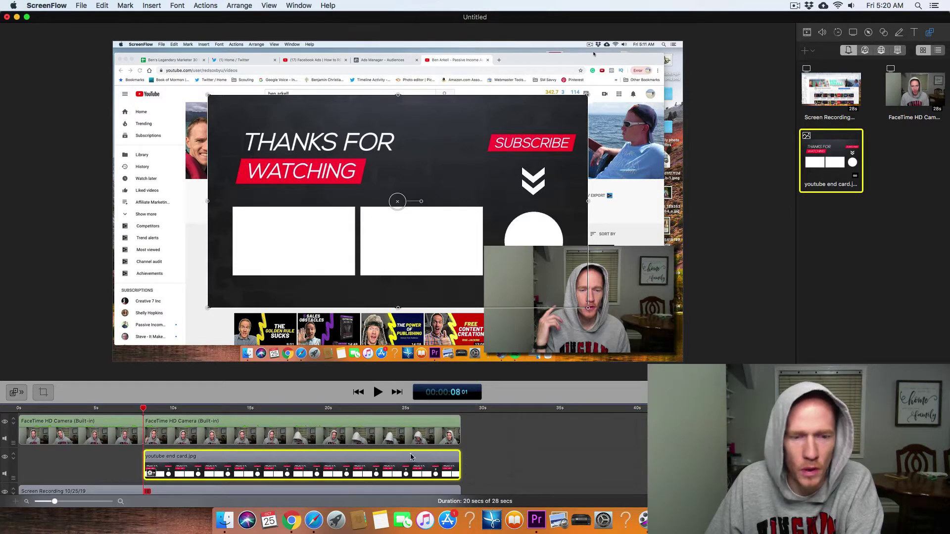
pyautogui.click(204, 436)
# Scale the end card image on the canvas until it fills the whole frame.
pyautogui.click(318, 191)
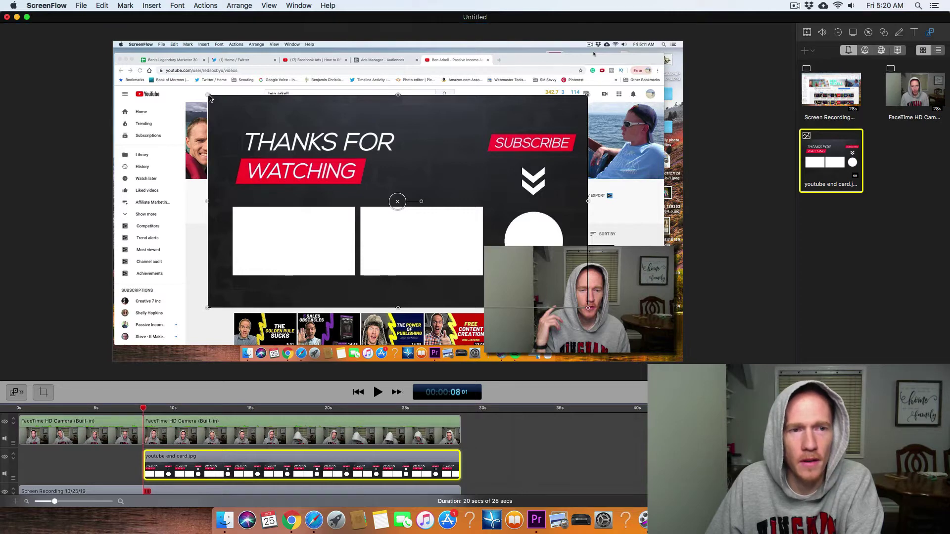
pyautogui.moveTo(209, 96); pyautogui.dragTo(114, 42)
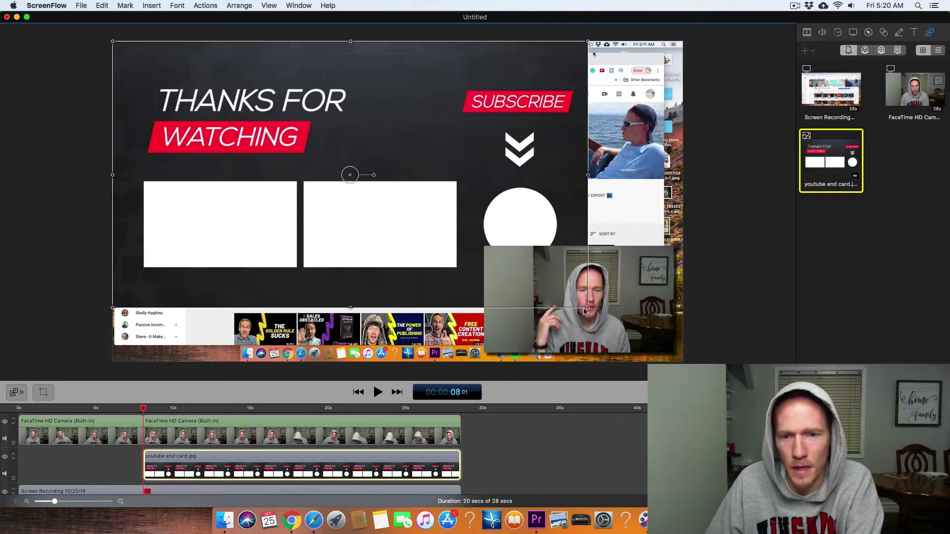
pyautogui.moveTo(588, 311); pyautogui.dragTo(671, 358)
# Shrink the second webcam clip and fit it just above the end card's second video placeholder, beside the "Thanks for watching" text.
pyautogui.click(403, 437)
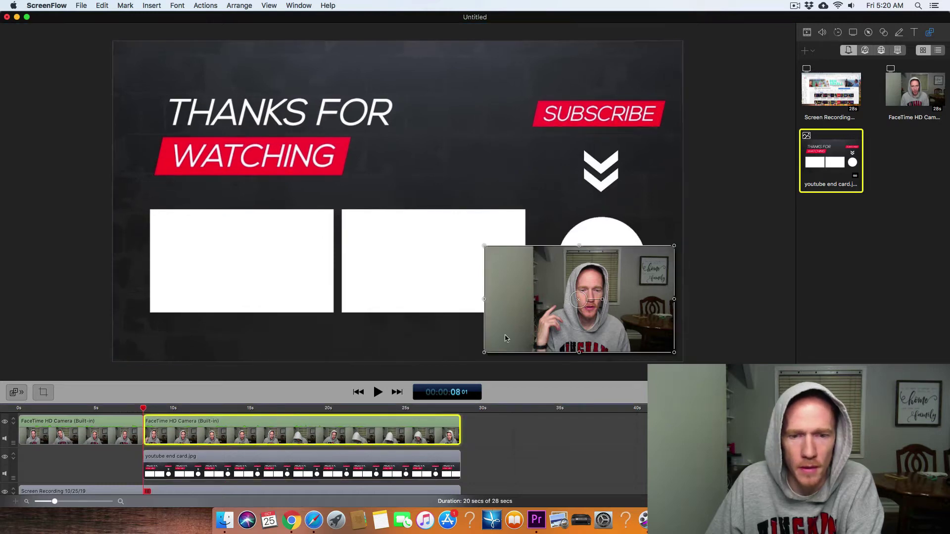
pyautogui.click(542, 298)
pyautogui.moveTo(487, 248); pyautogui.dragTo(558, 292)
pyautogui.moveTo(593, 321); pyautogui.dragTo(452, 177)
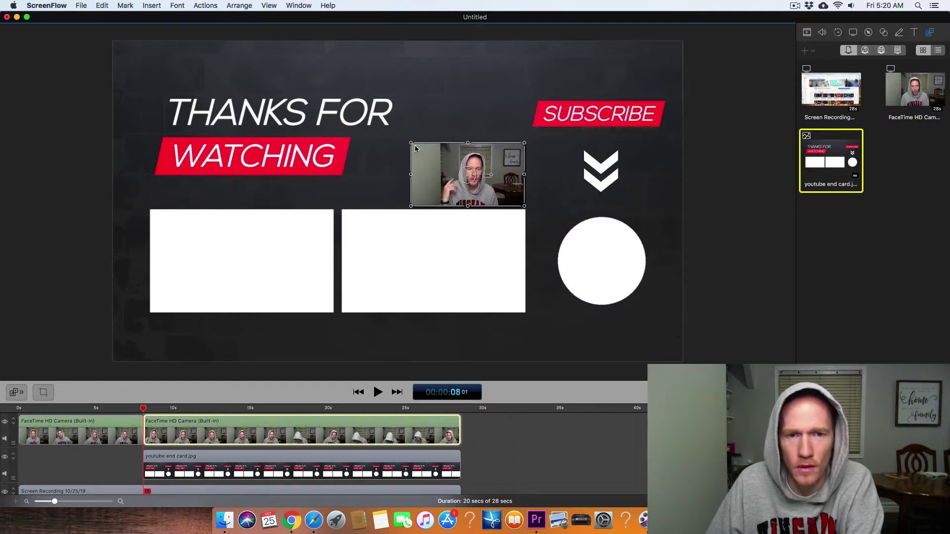
pyautogui.moveTo(415, 149); pyautogui.dragTo(396, 136)
pyautogui.click(384, 146)
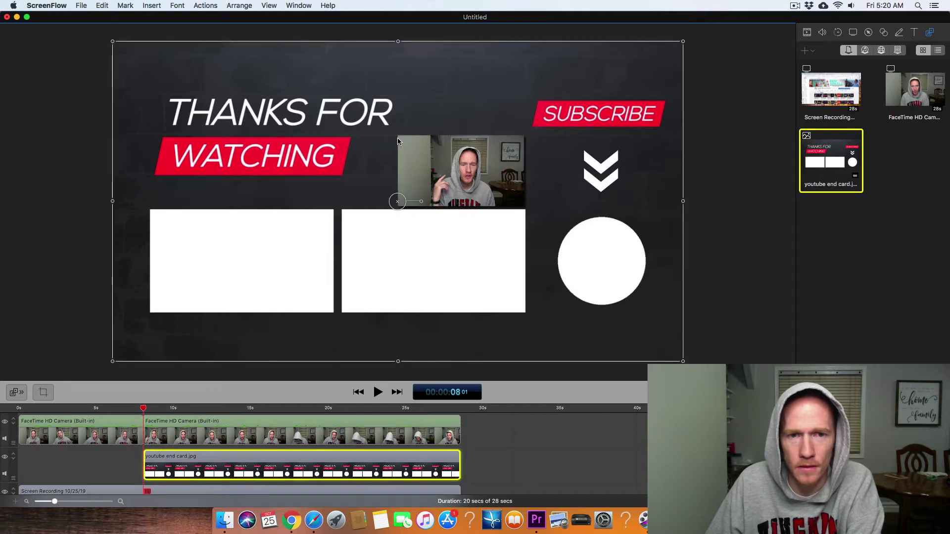
pyautogui.click(311, 434)
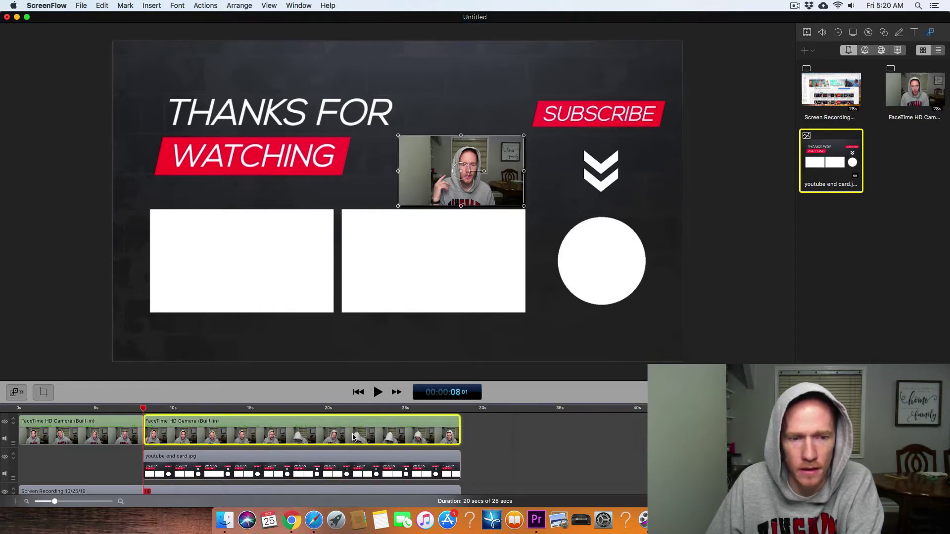
pyautogui.moveTo(398, 135); pyautogui.dragTo(389, 130)
pyautogui.click(536, 249)
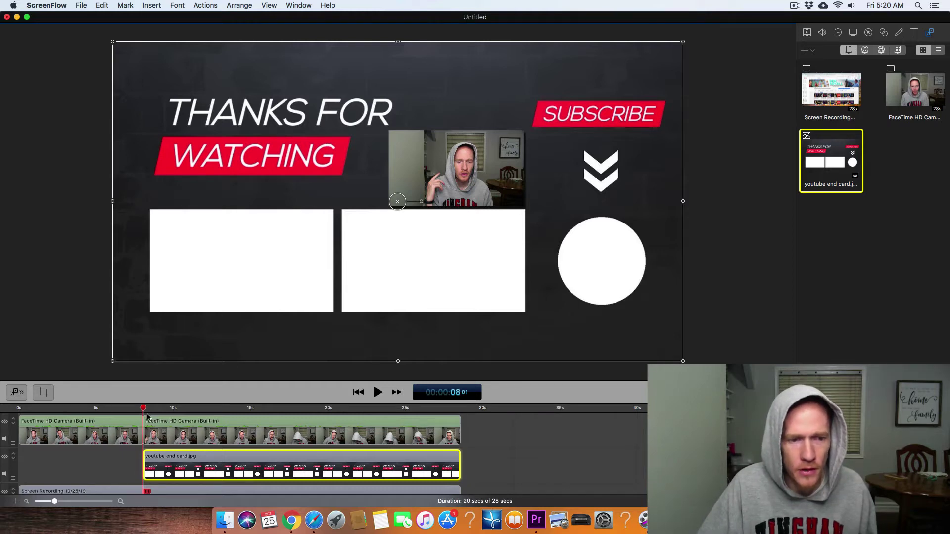
# Set the playhead to about 5 seconds and import MLM-Recruiting-Funnels.png from the PassiveAutomation folder into the media library.
pyautogui.moveTo(144, 410); pyautogui.dragTo(101, 418)
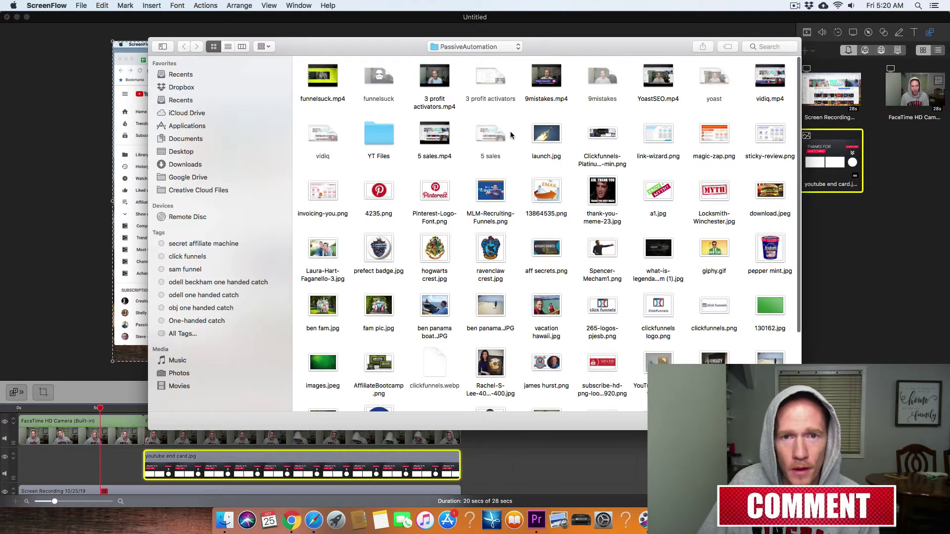
pyautogui.click(550, 196)
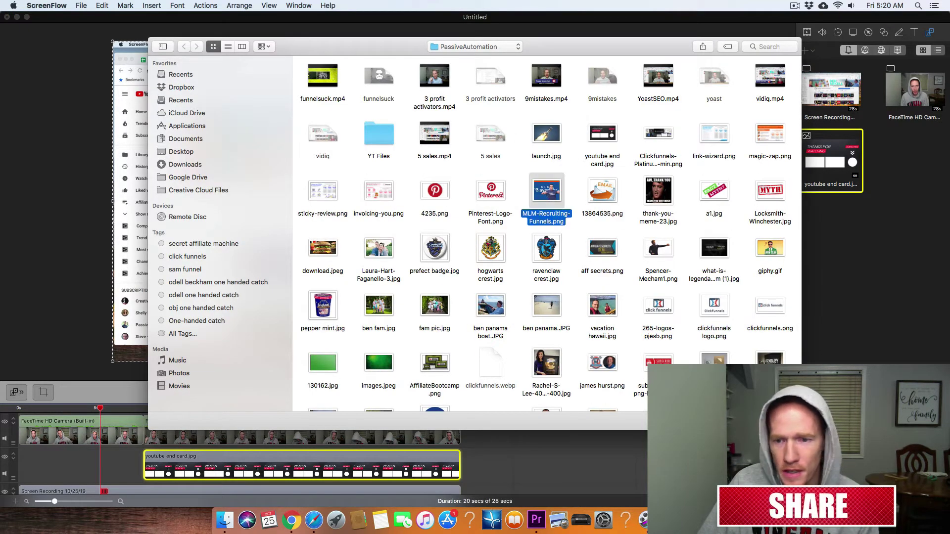
pyautogui.click(781, 421)
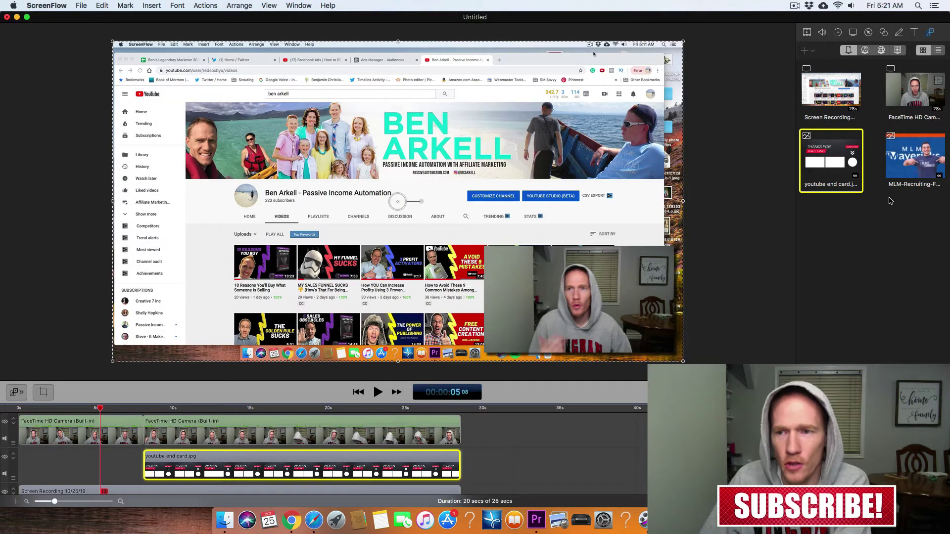
# Place the MLM-Recruiting-Funnels image on a new top track at the playhead and fit it directly above the webcam picture at matching width.
pyautogui.click(898, 179)
pyautogui.moveTo(898, 179); pyautogui.dragTo(107, 427)
pyautogui.click(331, 245)
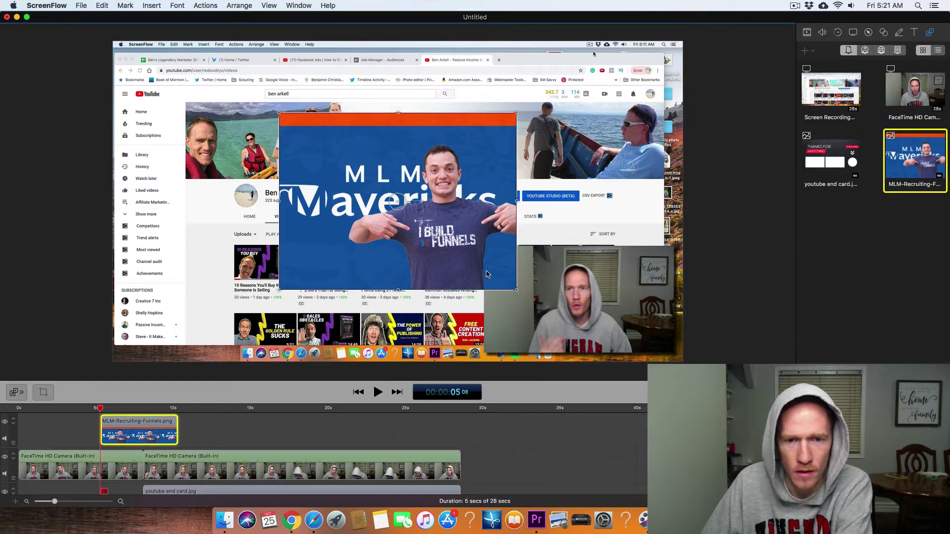
pyautogui.moveTo(517, 291); pyautogui.dragTo(633, 214)
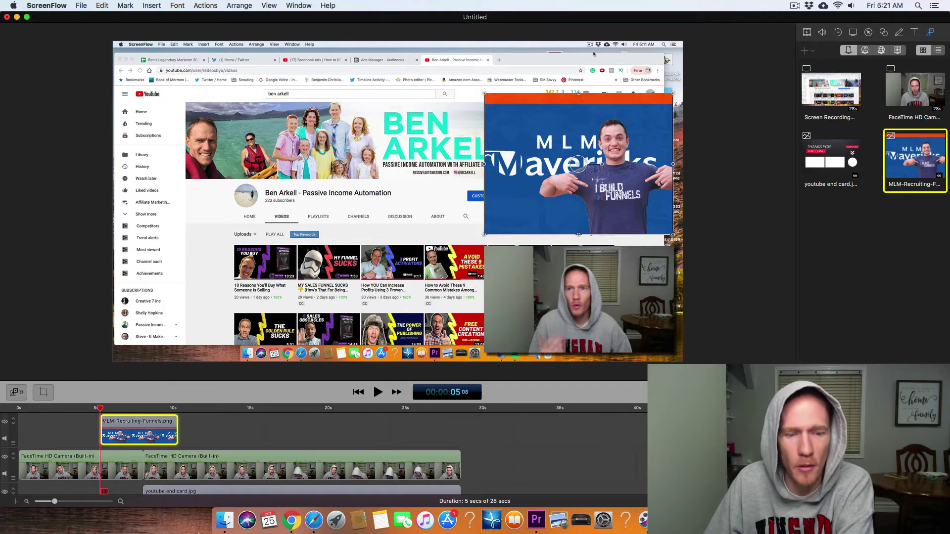
# Switch to Chrome and open the end screen editor for the video "MY SALES FUNNEL SUCKS" through Creator Studio.
pyautogui.click(291, 519)
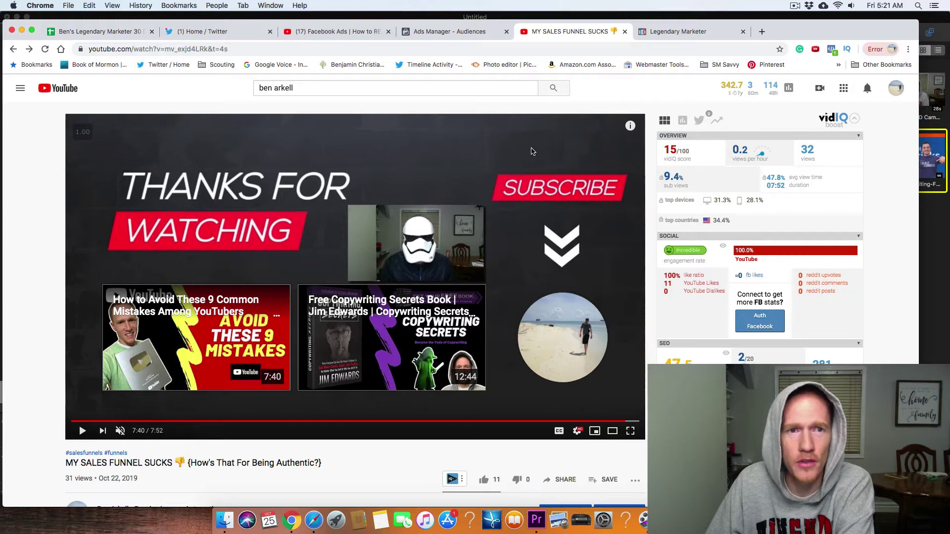
pyautogui.click(891, 91)
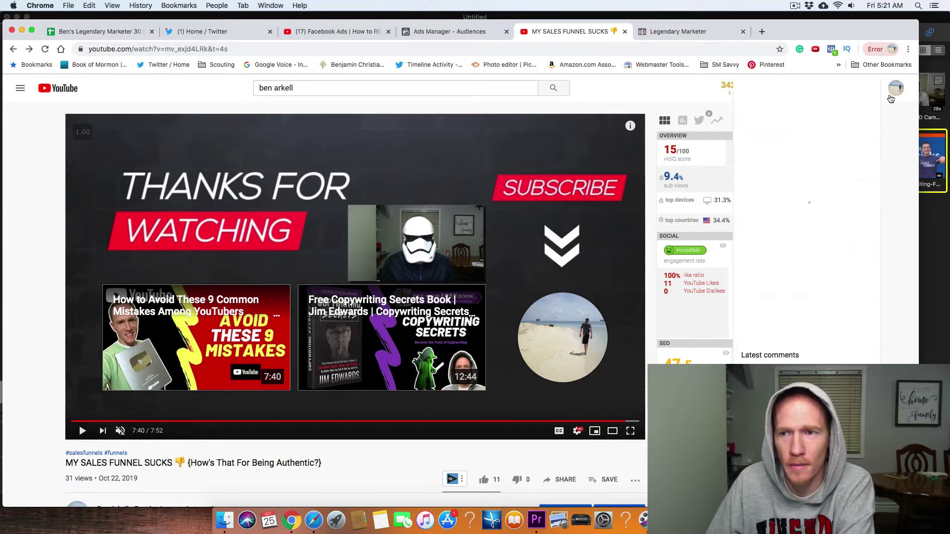
pyautogui.click(814, 182)
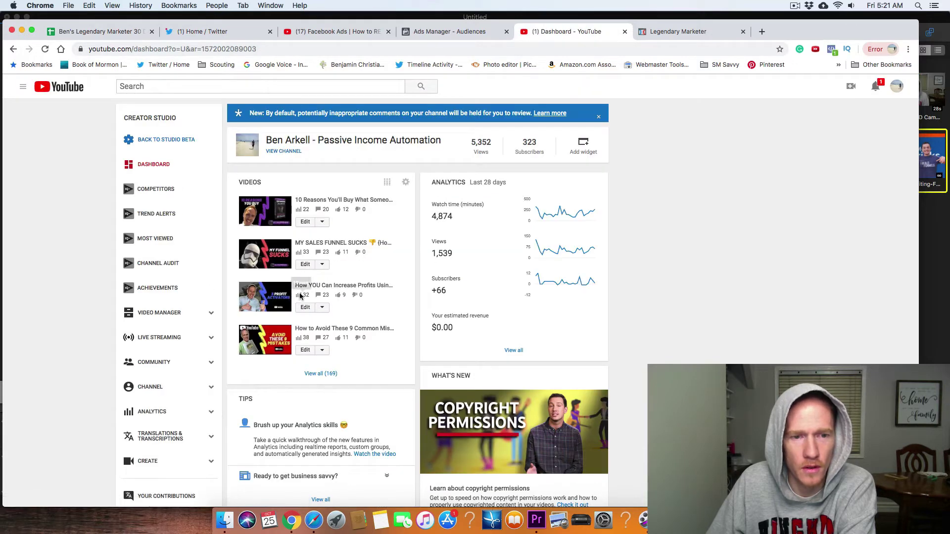
pyautogui.click(306, 265)
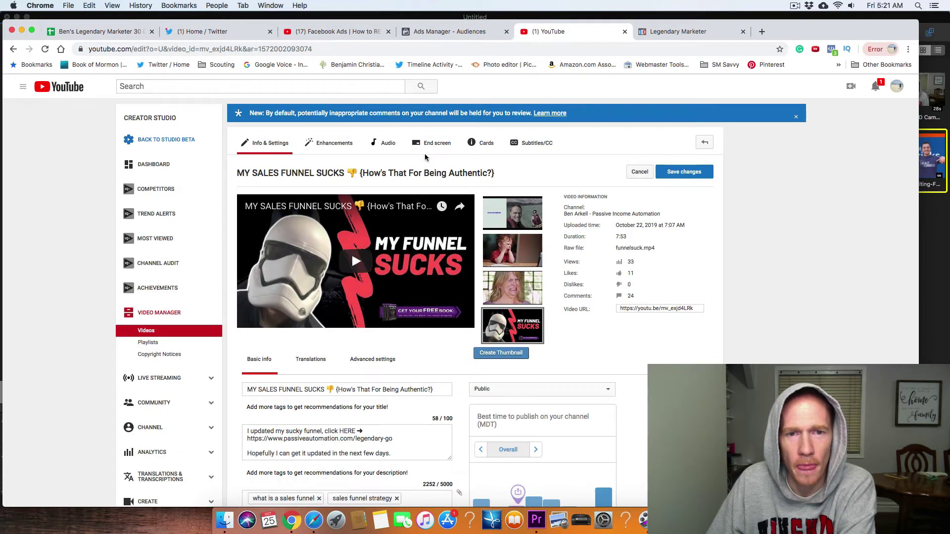
pyautogui.click(435, 149)
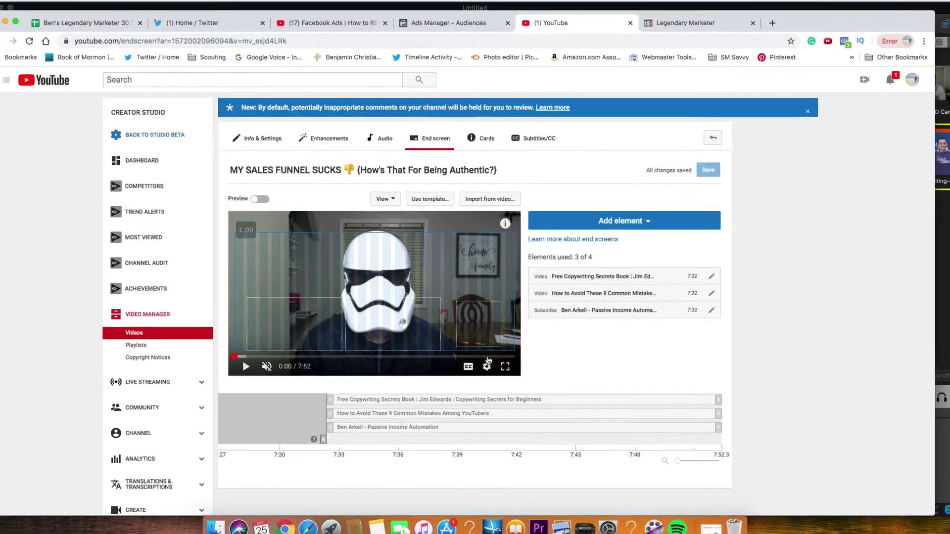
# Advance the end screen preview to 7:38, where the end card is showing.
pyautogui.click(487, 355)
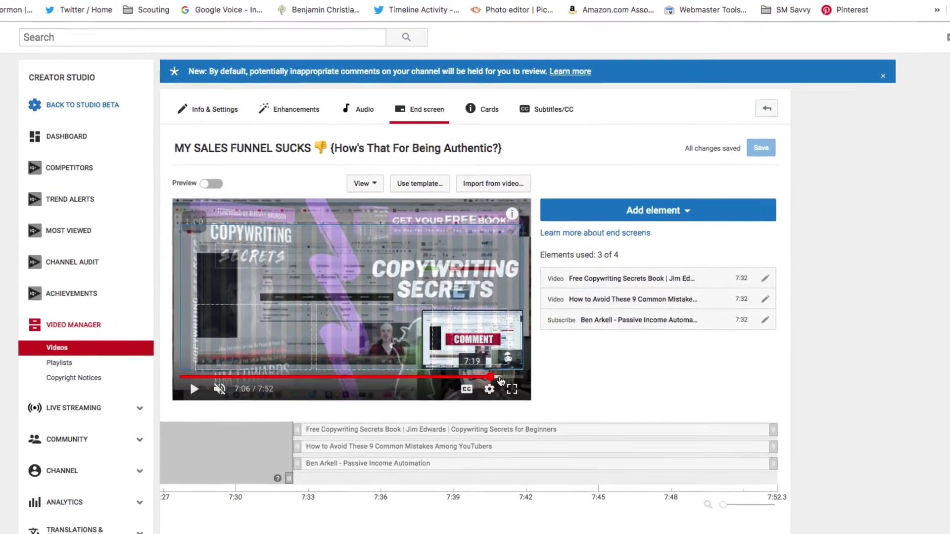
pyautogui.click(499, 379)
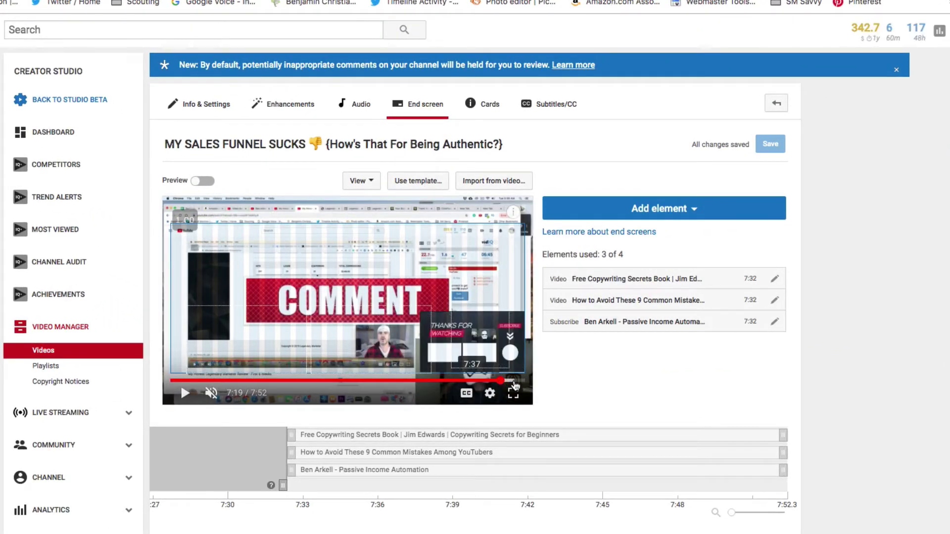
pyautogui.click(515, 385)
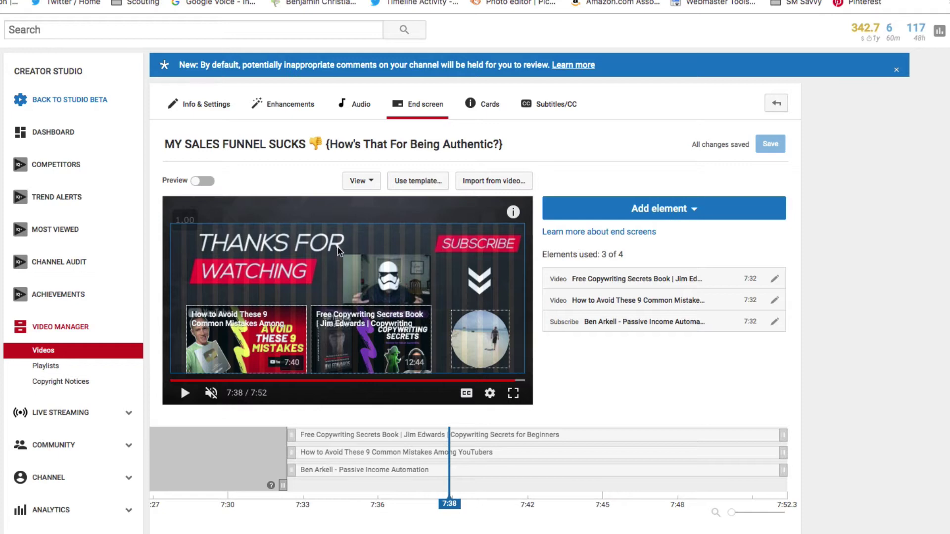
# Move both video elements up, off their white placeholders on the end card.
pyautogui.click(279, 314)
pyautogui.moveTo(349, 331); pyautogui.dragTo(350, 278)
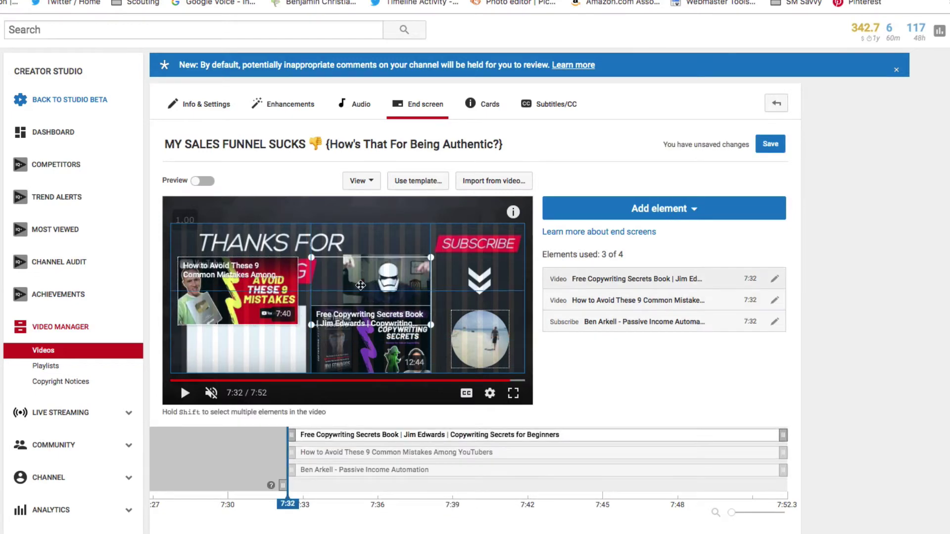
# Delete the subscribe element and both video elements from the end screen.
pyautogui.moveTo(470, 347)
pyautogui.mouseDown()
pyautogui.moveTo(434, 332)
pyautogui.moveTo(406, 337)
pyautogui.moveTo(484, 351)
pyautogui.mouseUp()
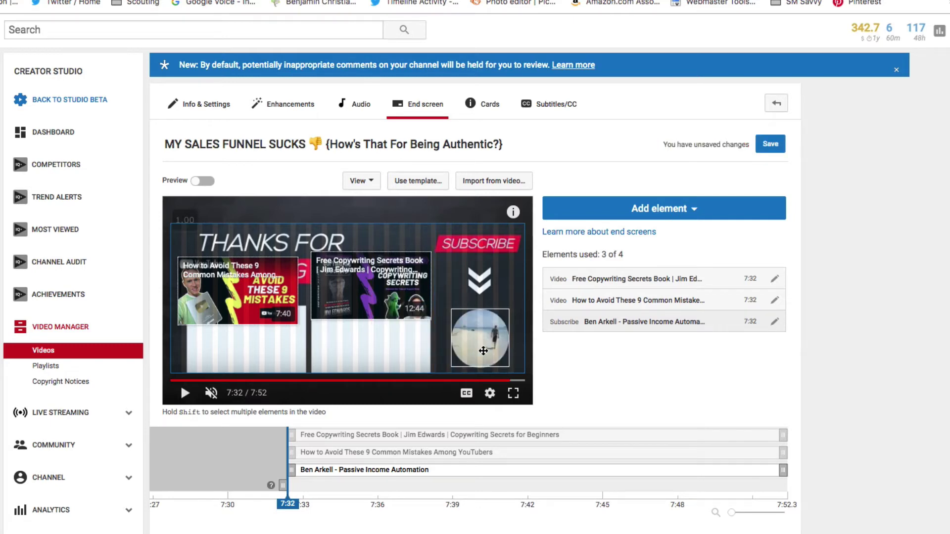
pyautogui.press('Delete')
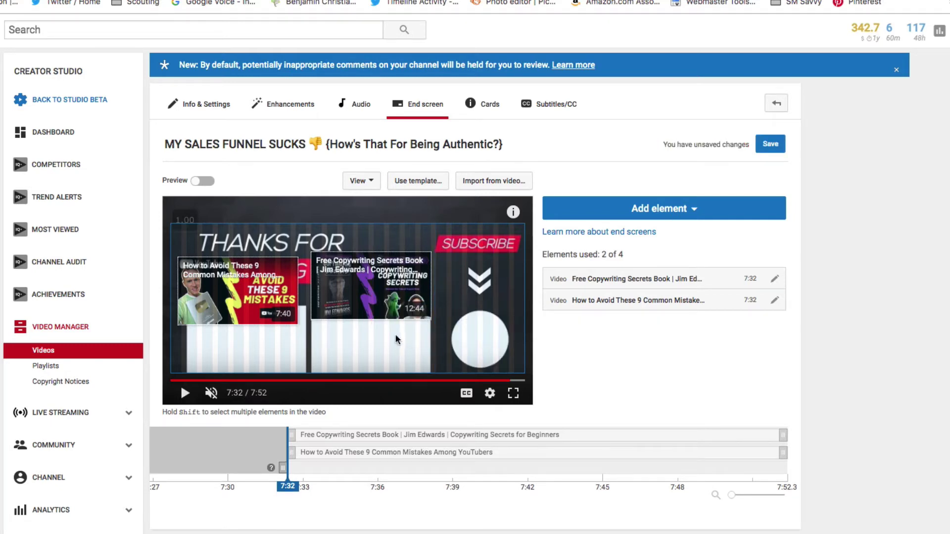
pyautogui.click(257, 286)
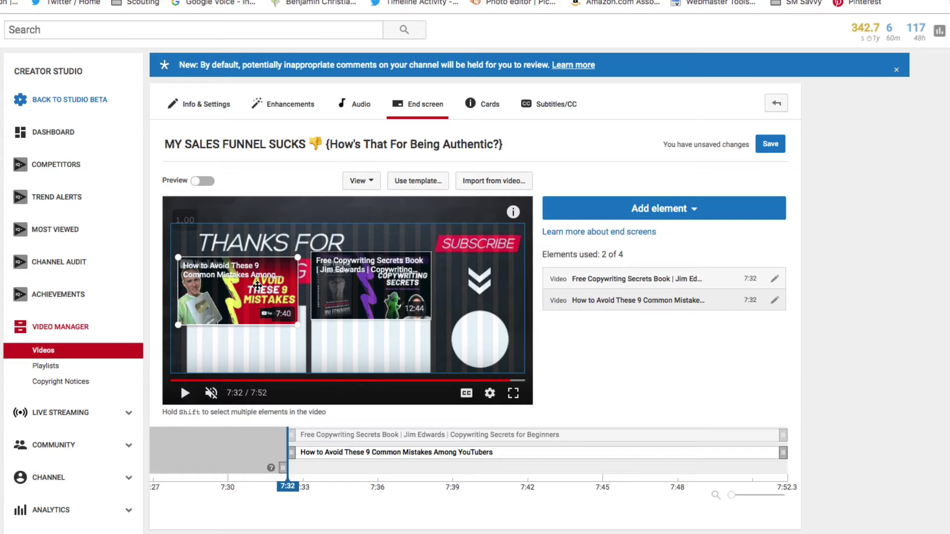
pyautogui.press('Delete')
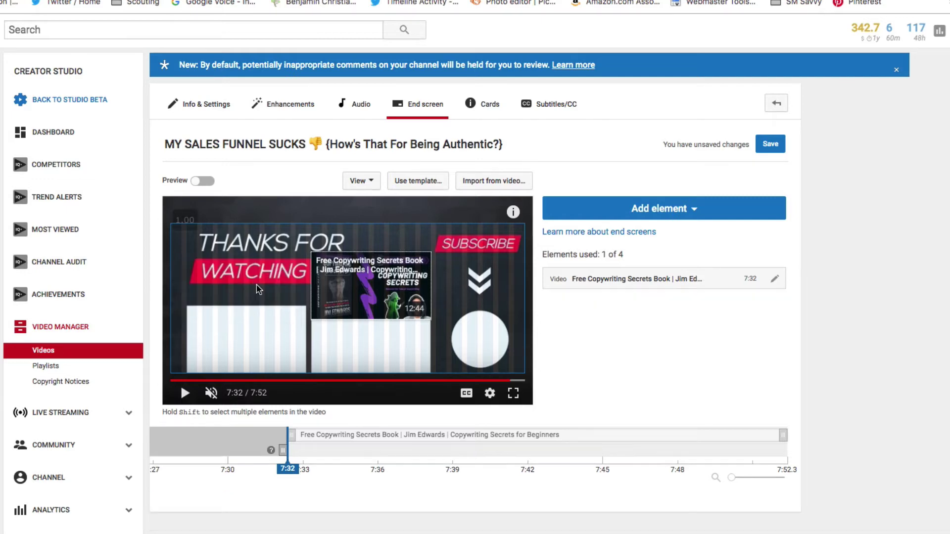
pyautogui.click(345, 284)
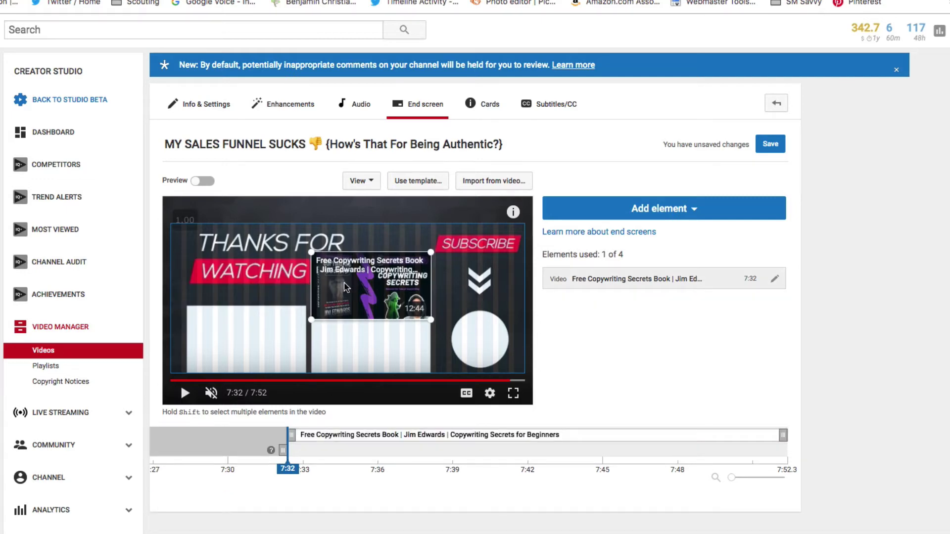
pyautogui.press('Delete')
# Add a Subscribe element to the end screen and place it over the white circle below the arrows.
pyautogui.click(594, 208)
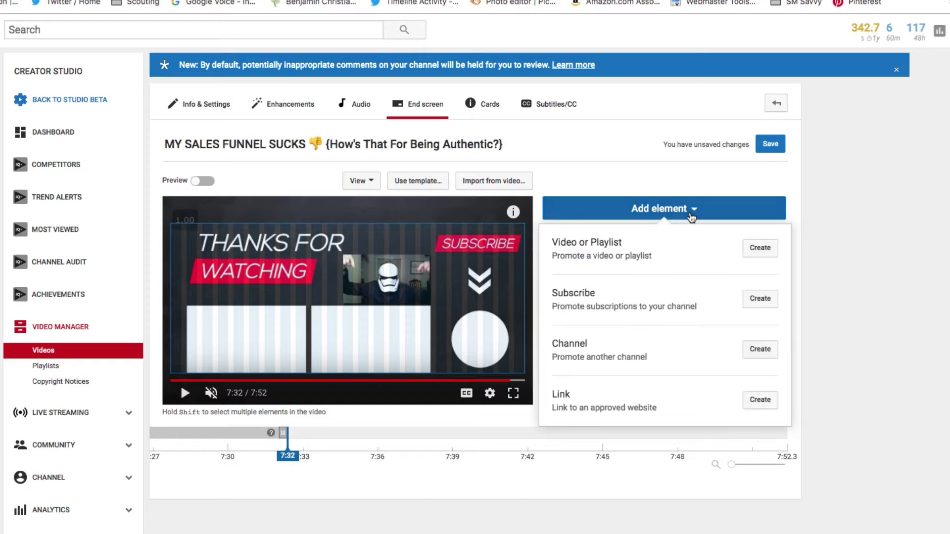
pyautogui.click(603, 182)
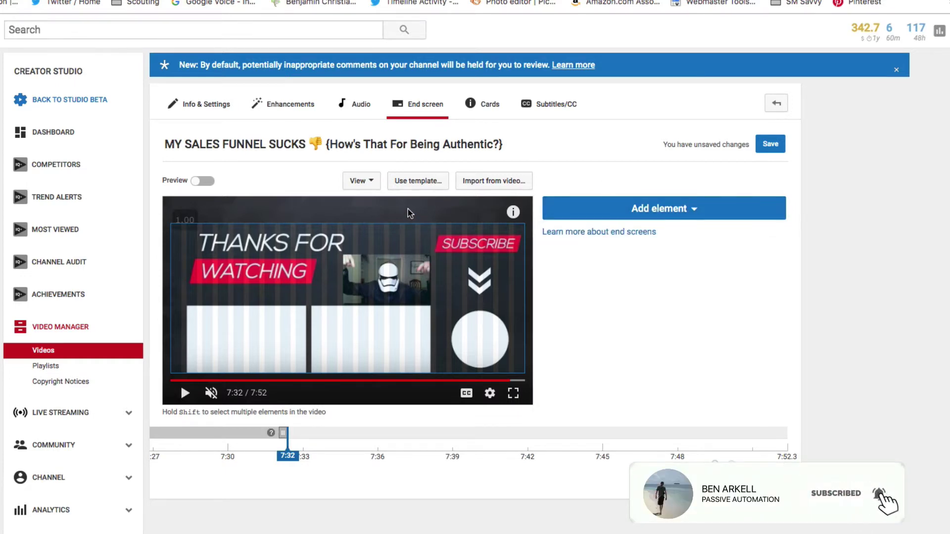
pyautogui.click(688, 213)
pyautogui.click(754, 298)
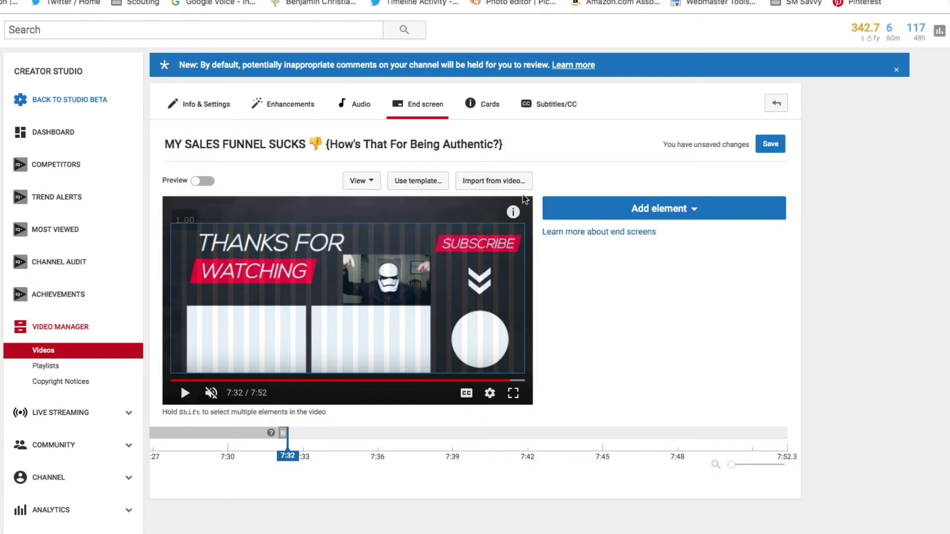
pyautogui.moveTo(205, 248); pyautogui.dragTo(485, 336)
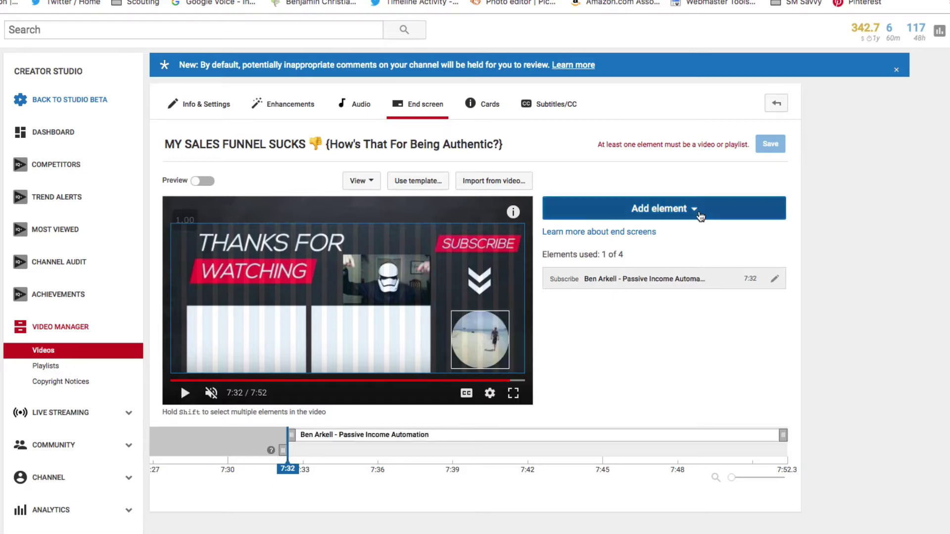
# Add a video element for the upload "How to Avoid These 9 Common Mistakes Among YouTubers" on the end card's left white placeholder.
pyautogui.click(677, 210)
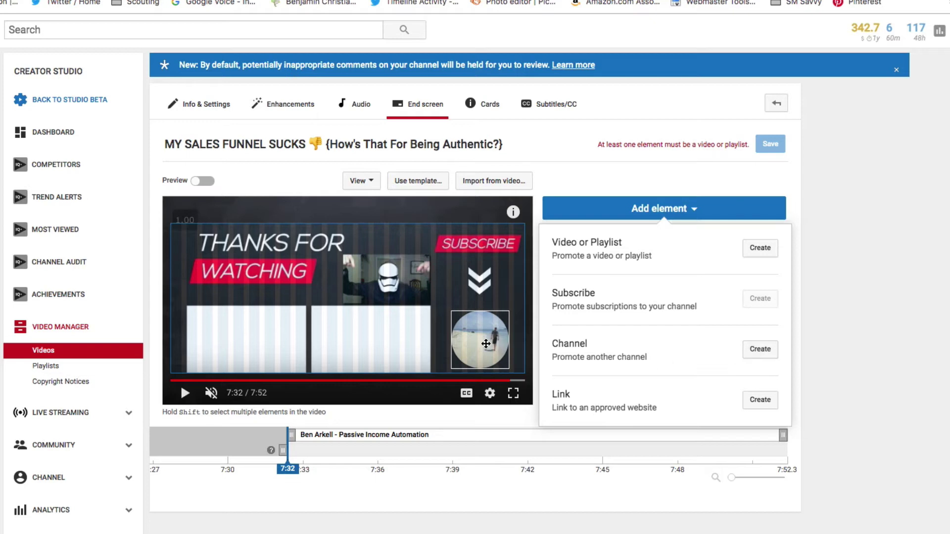
pyautogui.click(575, 174)
pyautogui.click(673, 210)
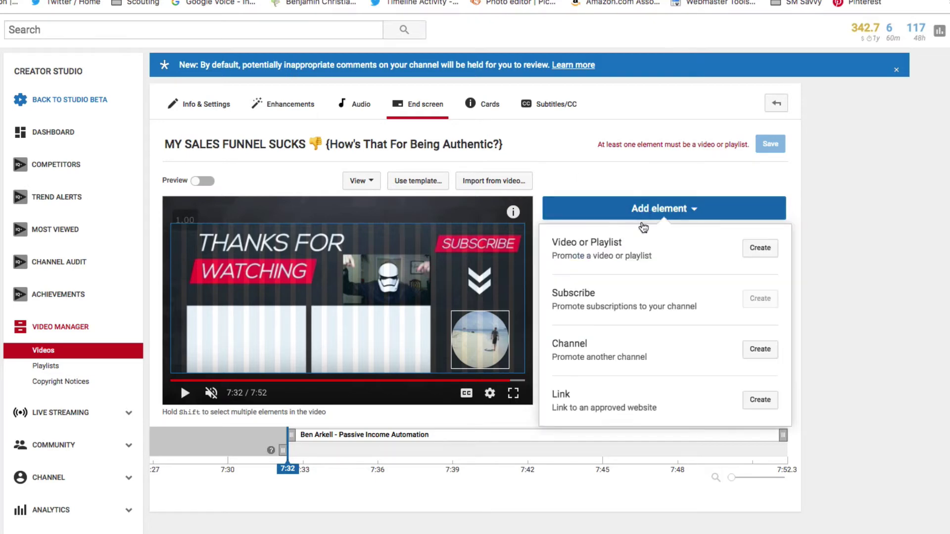
pyautogui.click(760, 248)
pyautogui.click(315, 334)
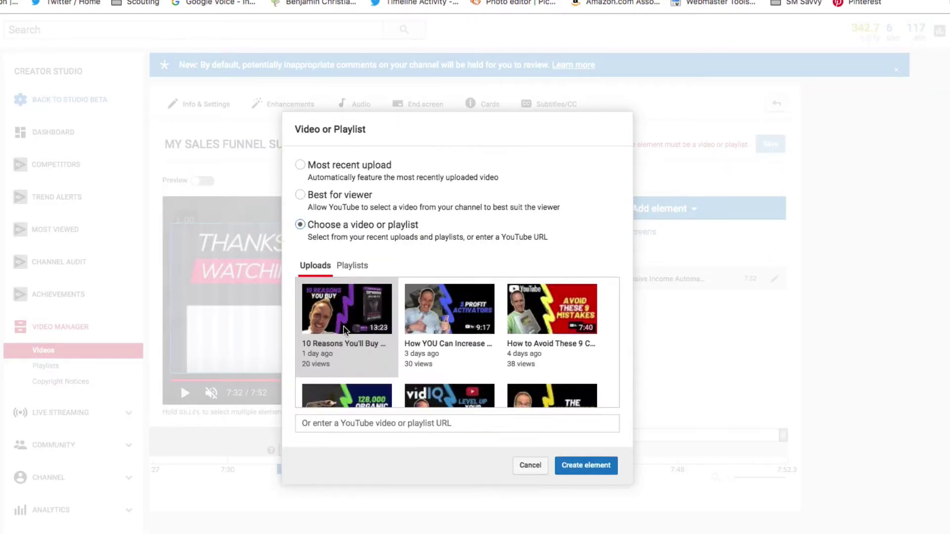
pyautogui.click(544, 340)
pyautogui.click(578, 468)
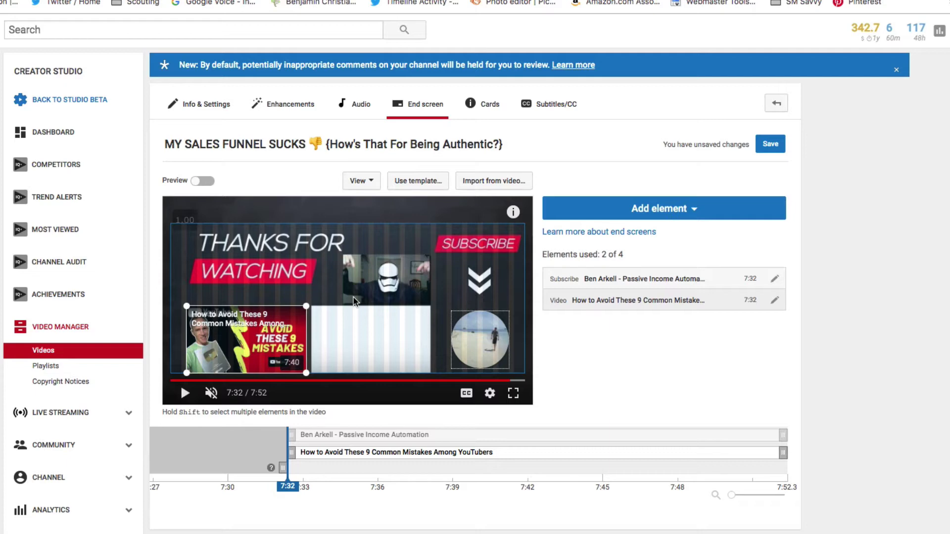
# Add a video element for the upload "Free Copywriting Secrets Book" and place it on the end card's right white placeholder.
pyautogui.click(608, 217)
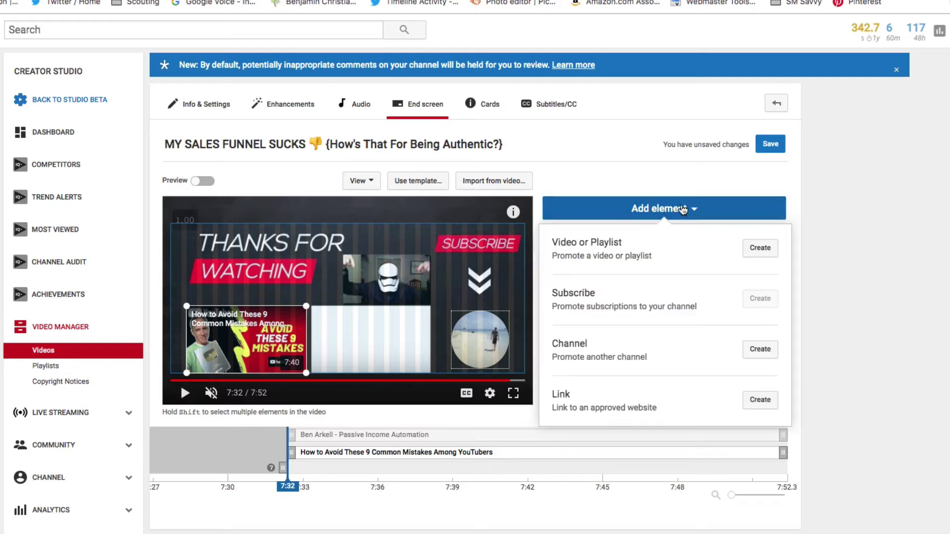
pyautogui.click(757, 249)
pyautogui.click(300, 320)
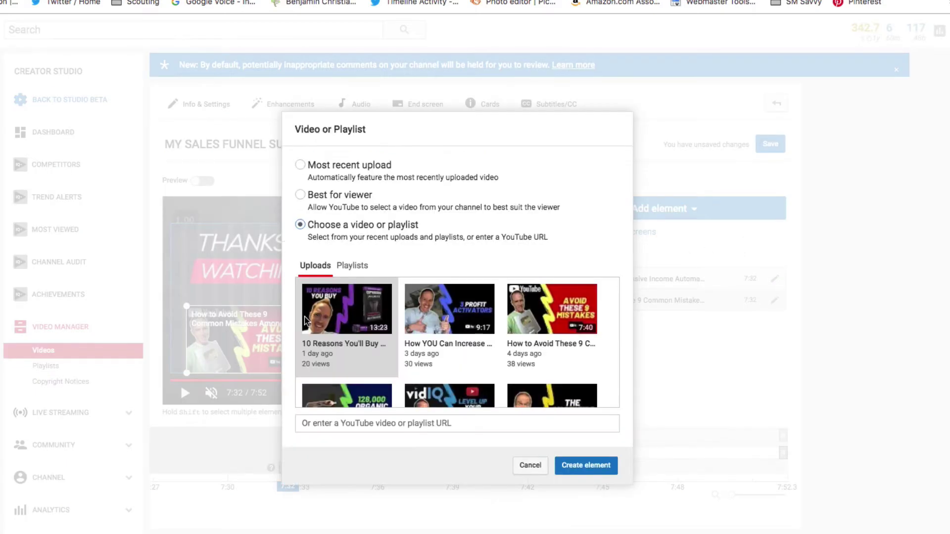
pyautogui.click(552, 329)
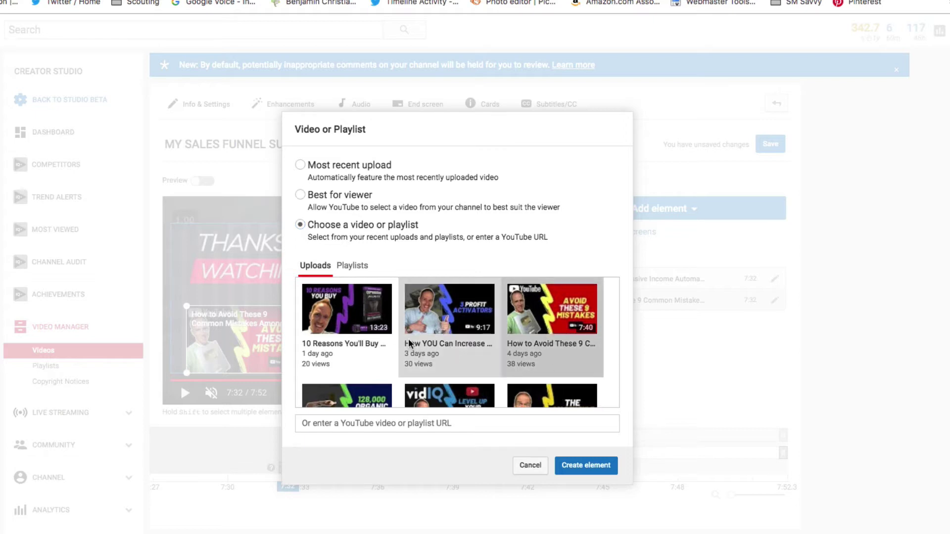
pyautogui.scroll(-10, 479, 319)
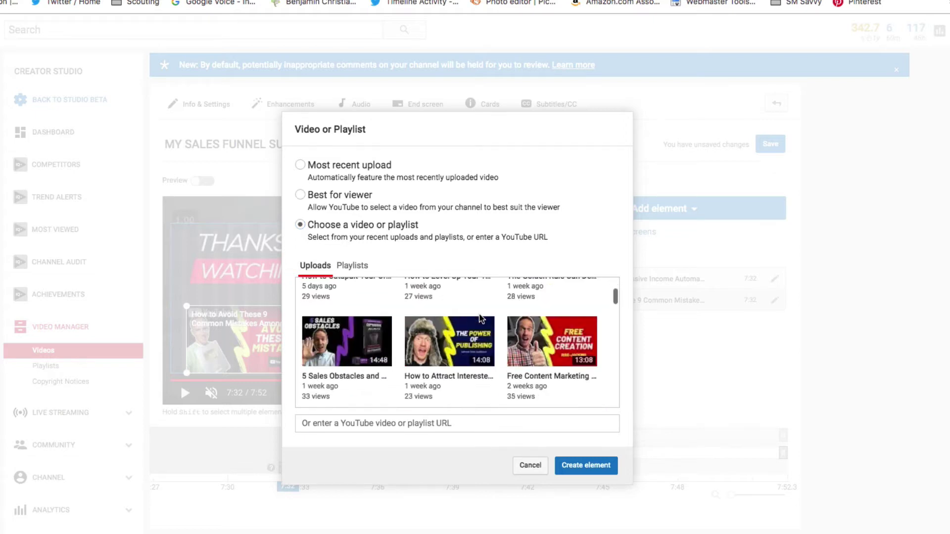
pyautogui.click(361, 332)
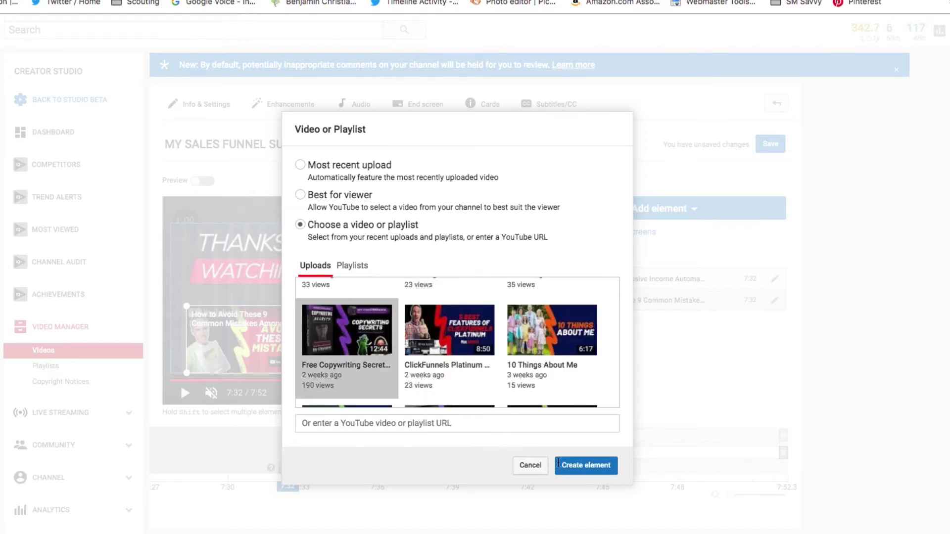
pyautogui.click(580, 466)
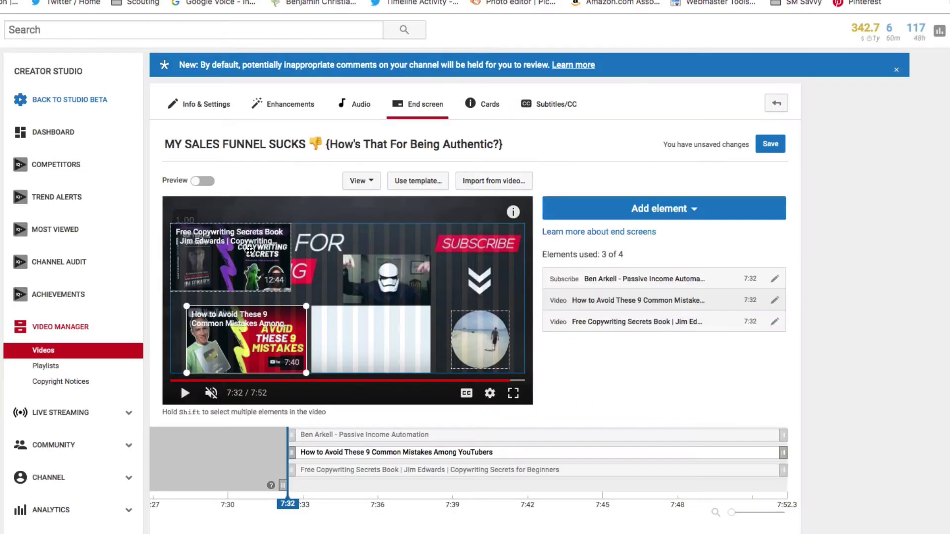
pyautogui.moveTo(390, 337); pyautogui.dragTo(390, 337)
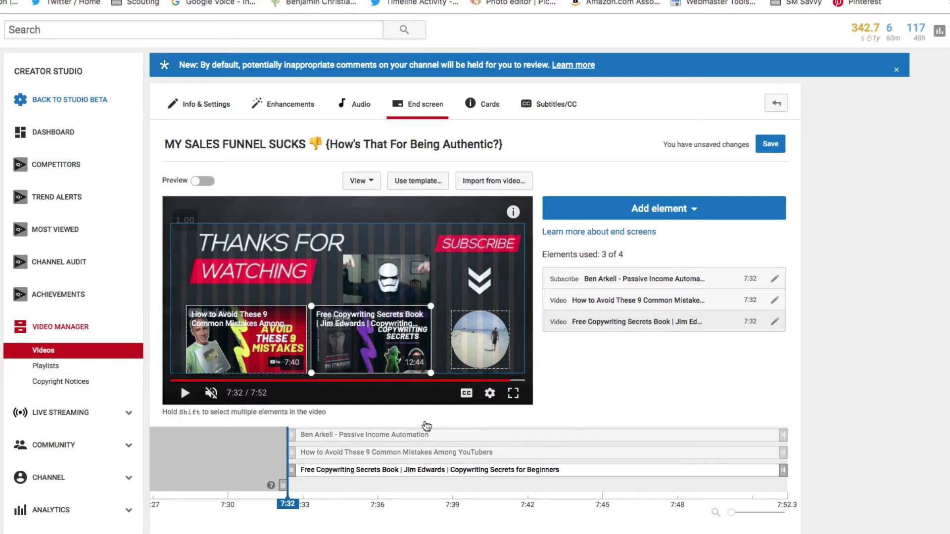
# Start the "Free Copywriting Secrets Book" element at 7:37.3 and the "9 Common Mistakes" element at 7:36, previewing the end screen.
pyautogui.click(205, 183)
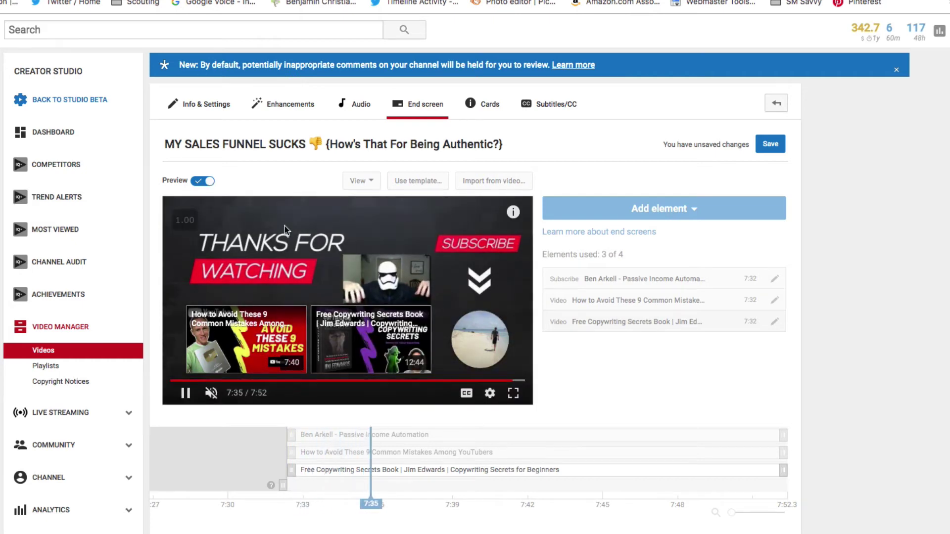
pyautogui.click(277, 180)
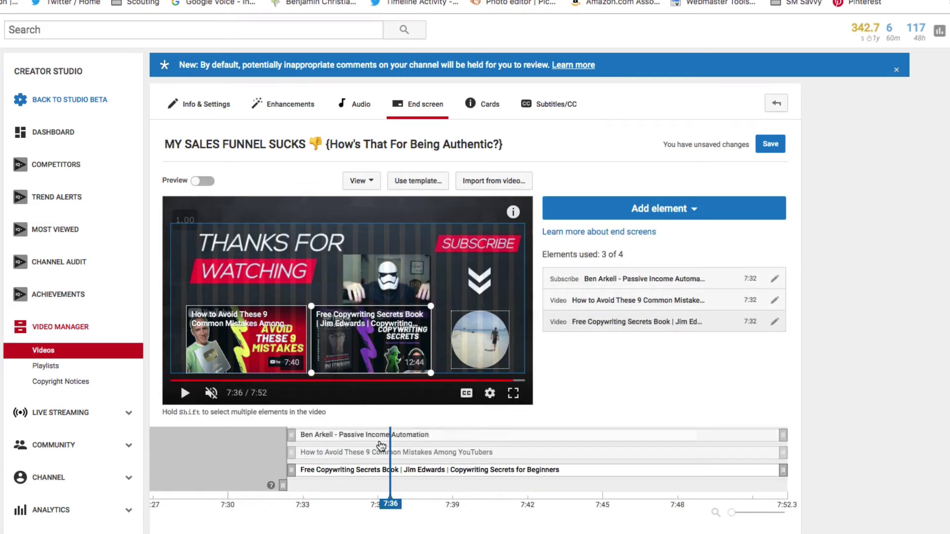
pyautogui.moveTo(291, 470); pyautogui.dragTo(412, 468)
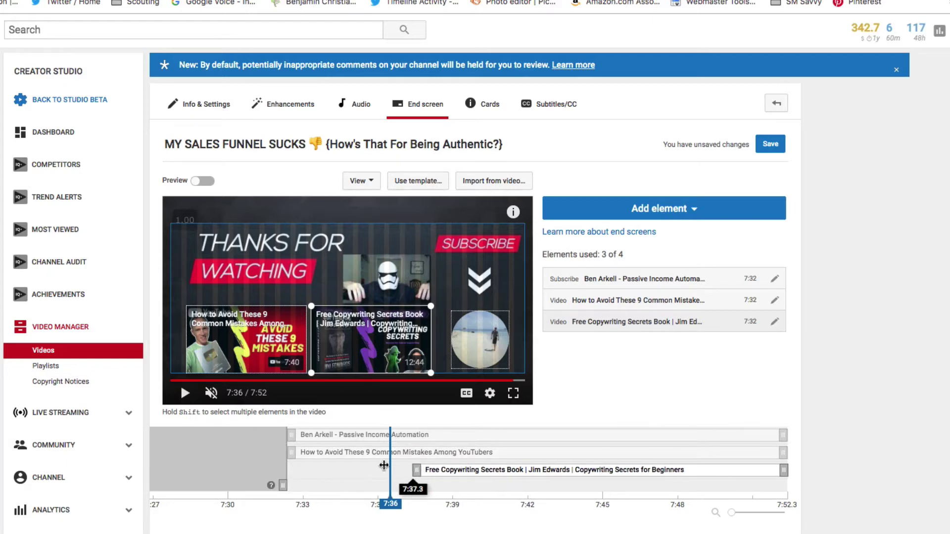
pyautogui.moveTo(290, 453); pyautogui.dragTo(390, 454)
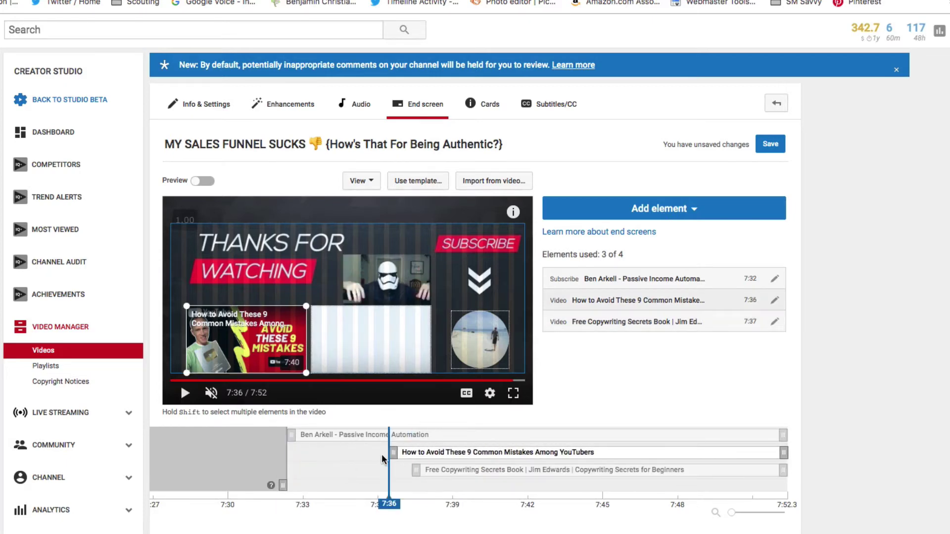
pyautogui.click(208, 185)
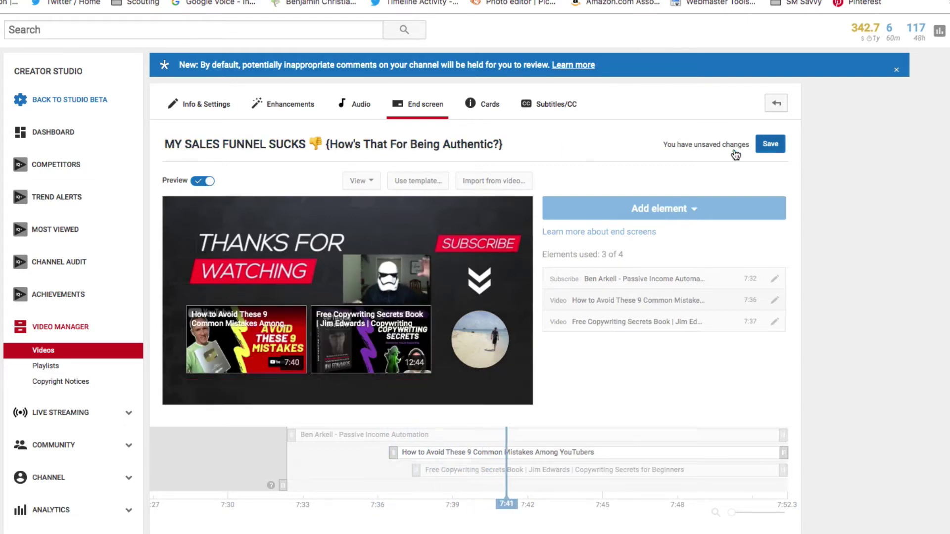
# Leave this end screen editor without saving and open the end screen editor for the "Free Copywriting Secrets Book" video.
pyautogui.click(43, 350)
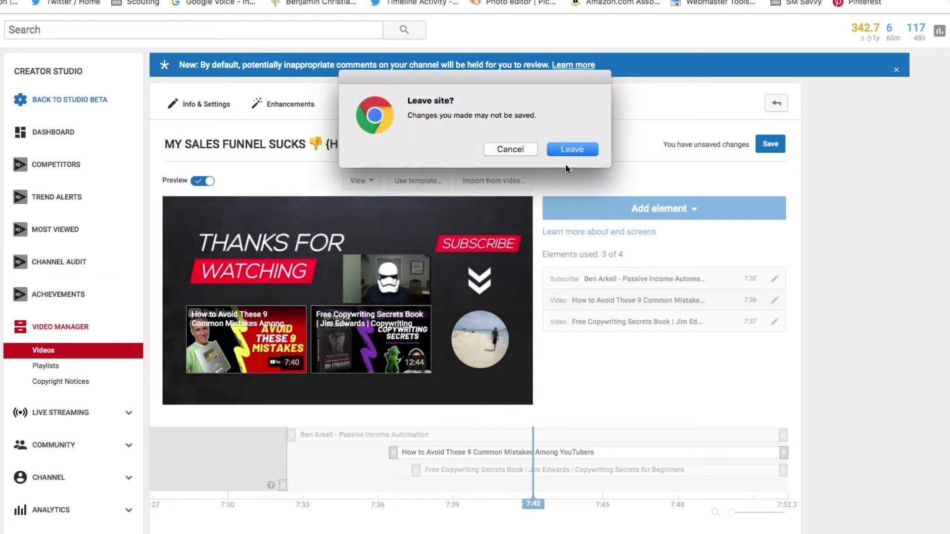
pyautogui.click(569, 149)
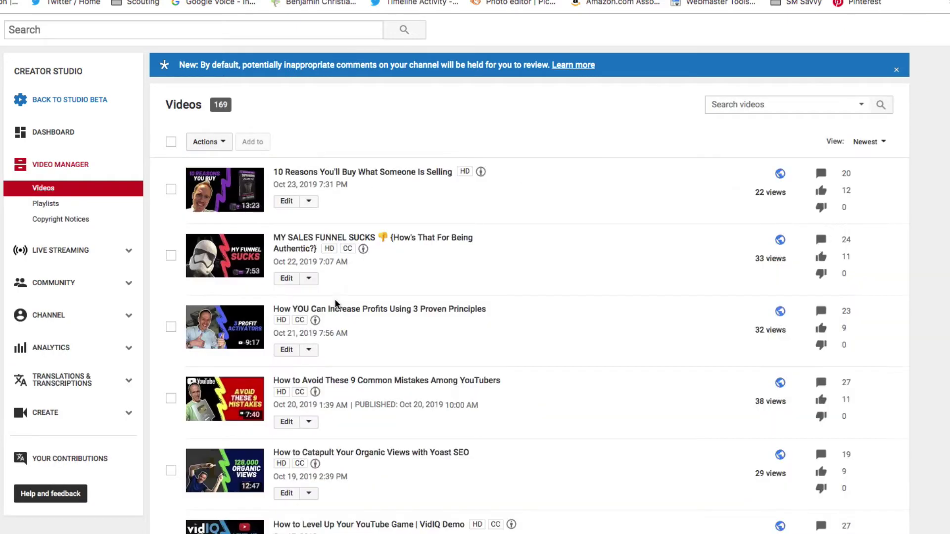
pyautogui.scroll(-10, 326, 303)
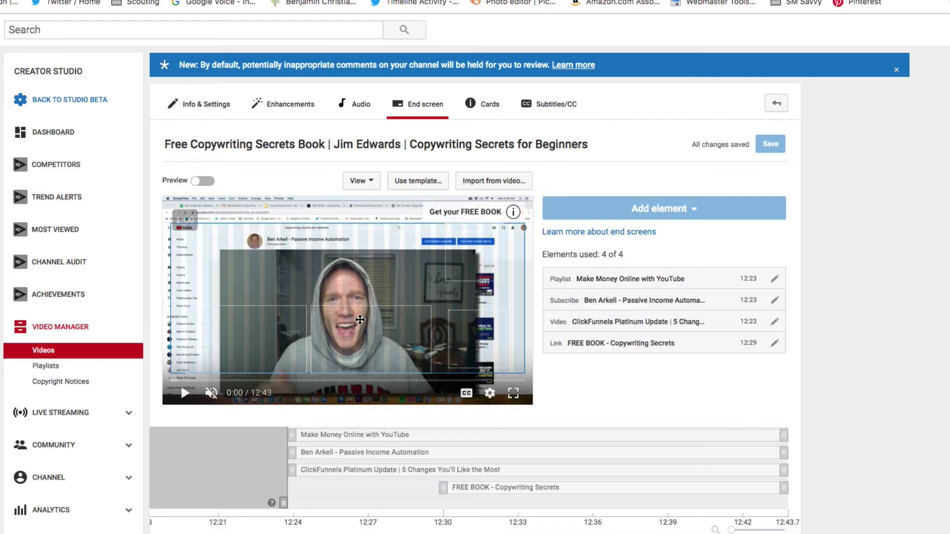
# Preview the end screen and move the start of the "FREE BOOK - Copywriting Secrets" link element to 12:25.
pyautogui.click(208, 187)
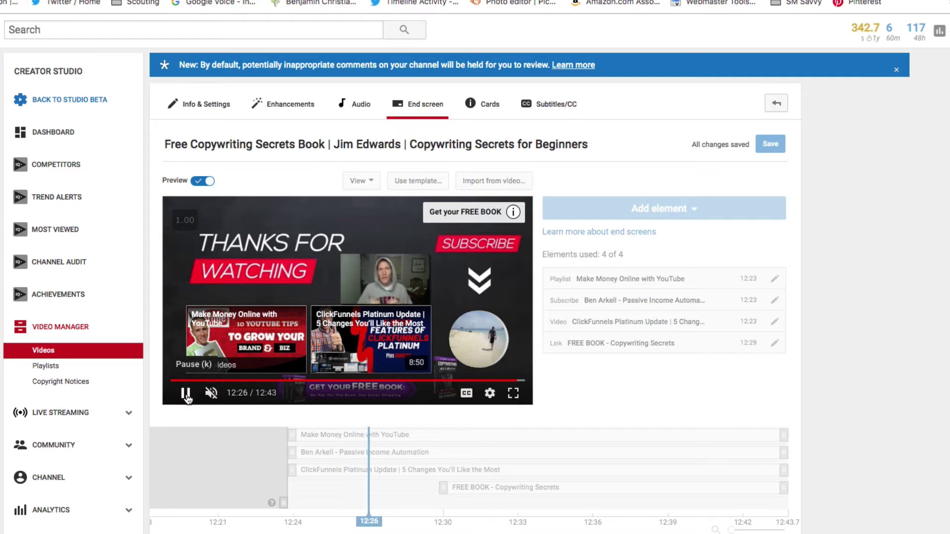
pyautogui.click(435, 488)
pyautogui.moveTo(441, 490); pyautogui.dragTo(324, 487)
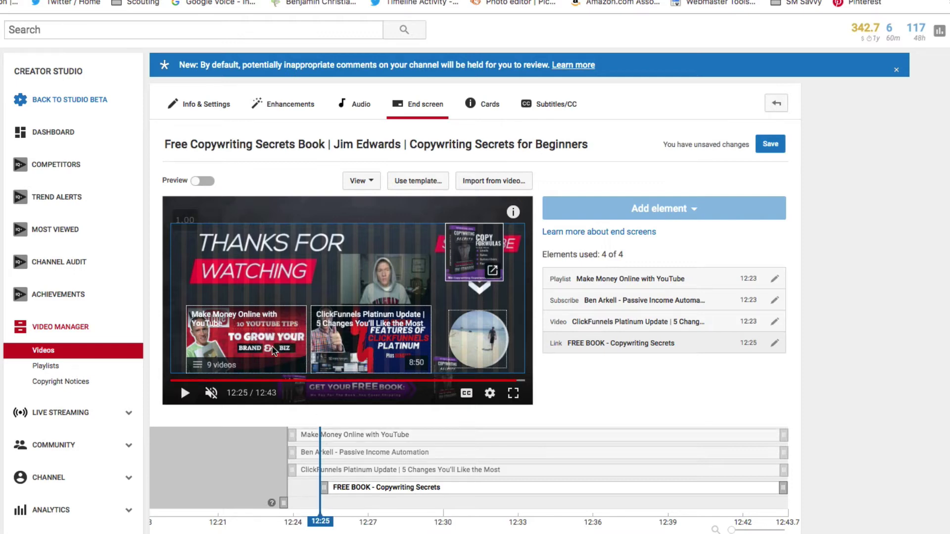
# Test the FREE BOOK link in the end screen preview, close its page, and set the playhead to 12:24.
pyautogui.click(203, 181)
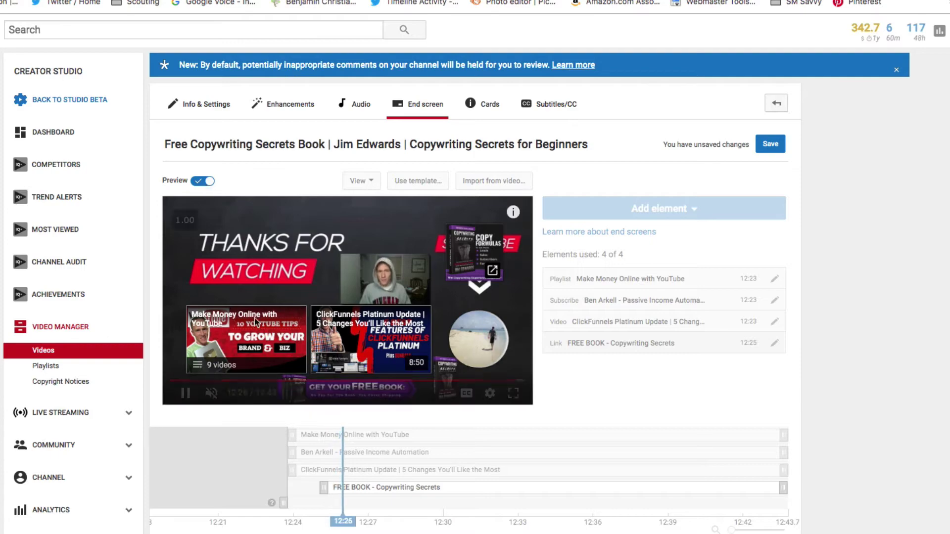
pyautogui.click(185, 394)
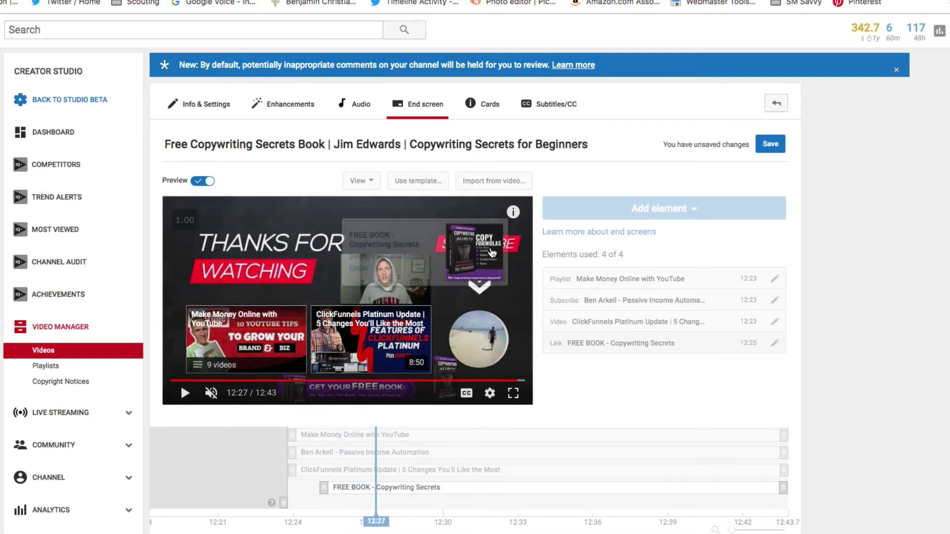
pyautogui.click(489, 247)
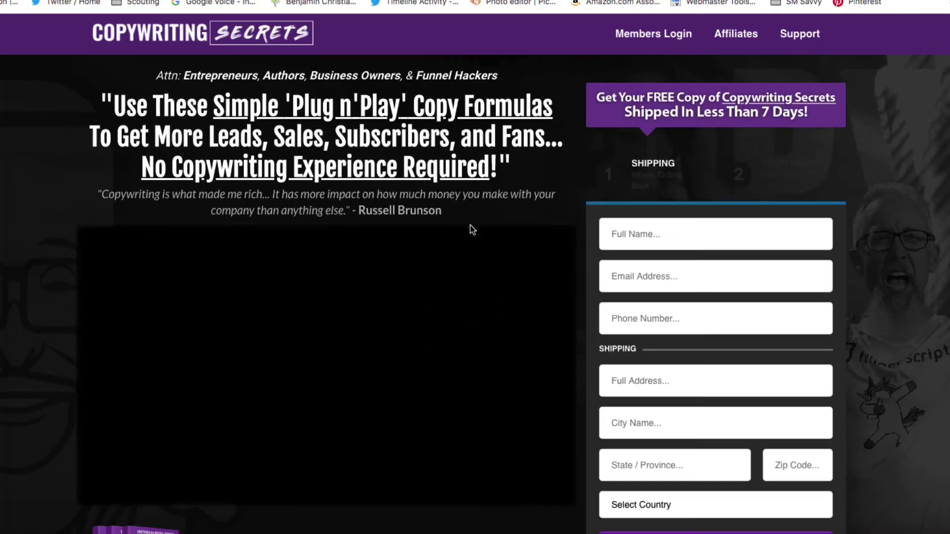
pyautogui.hotkey('ctrl', 'w')
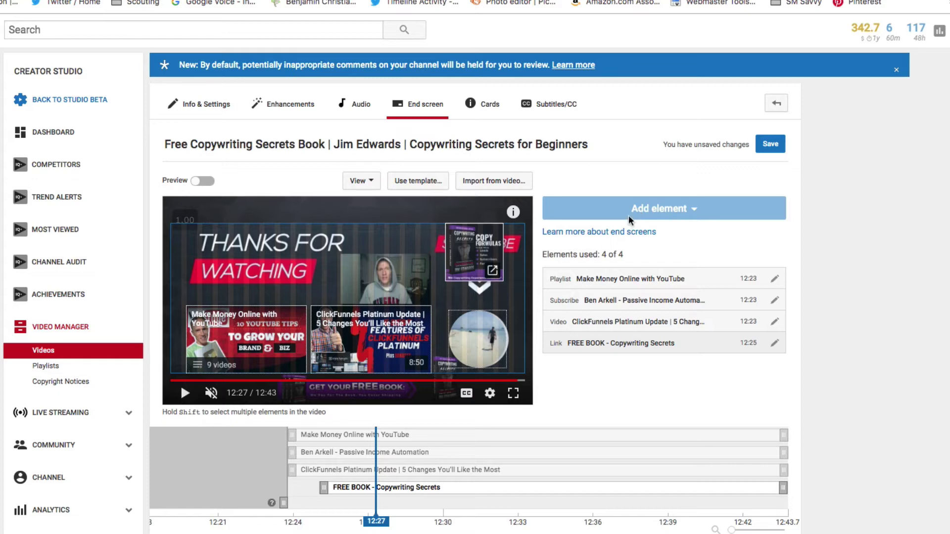
pyautogui.click(303, 500)
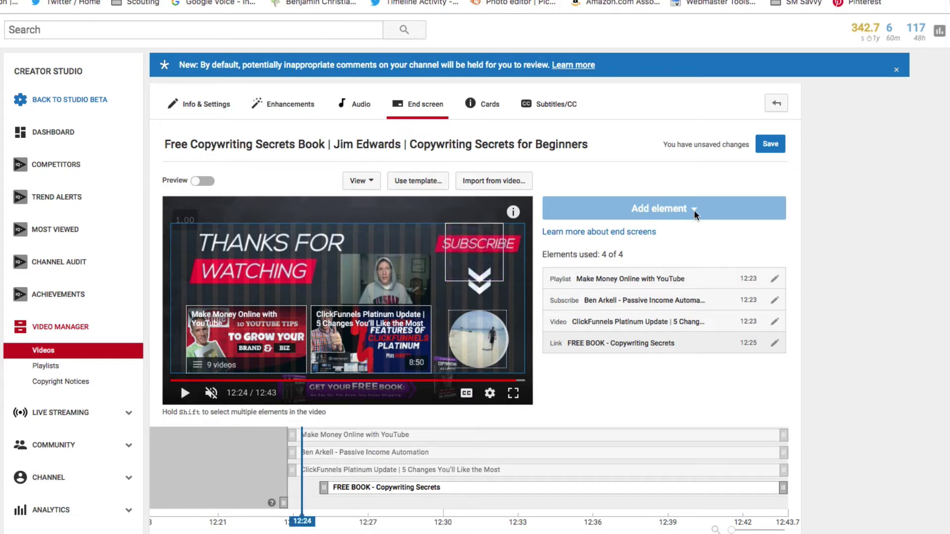
# Delete the "FREE BOOK - Copywriting Secrets" link element from the end screen, and bring up the new link element form without creating one.
pyautogui.click(776, 345)
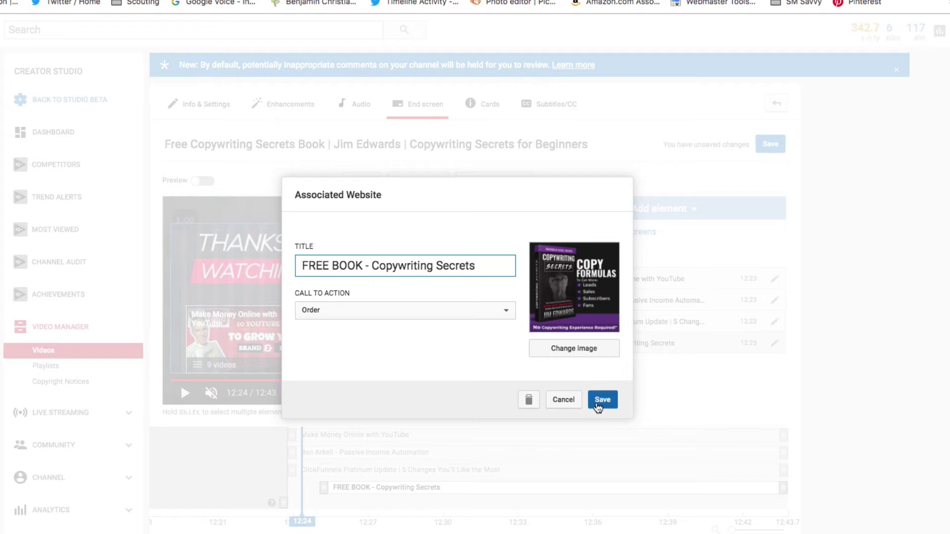
pyautogui.click(531, 400)
pyautogui.click(663, 208)
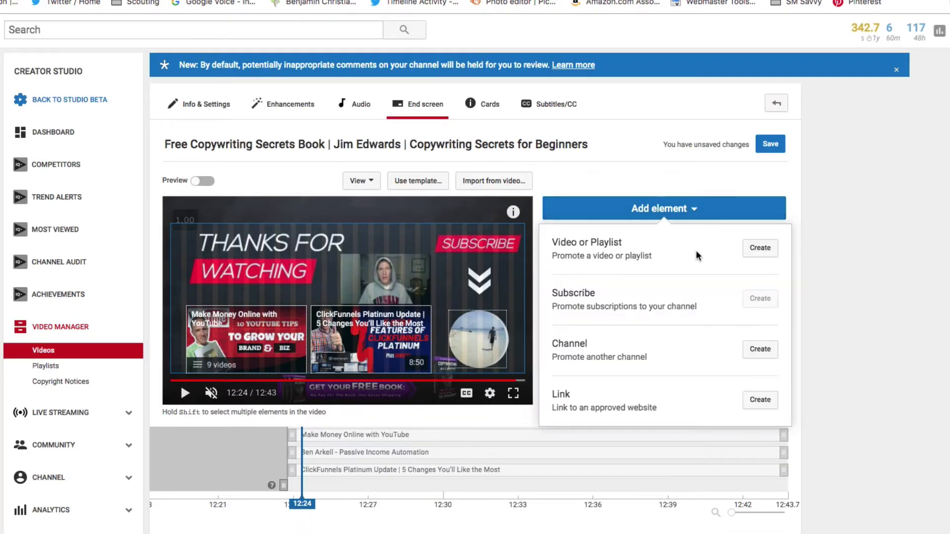
pyautogui.click(750, 401)
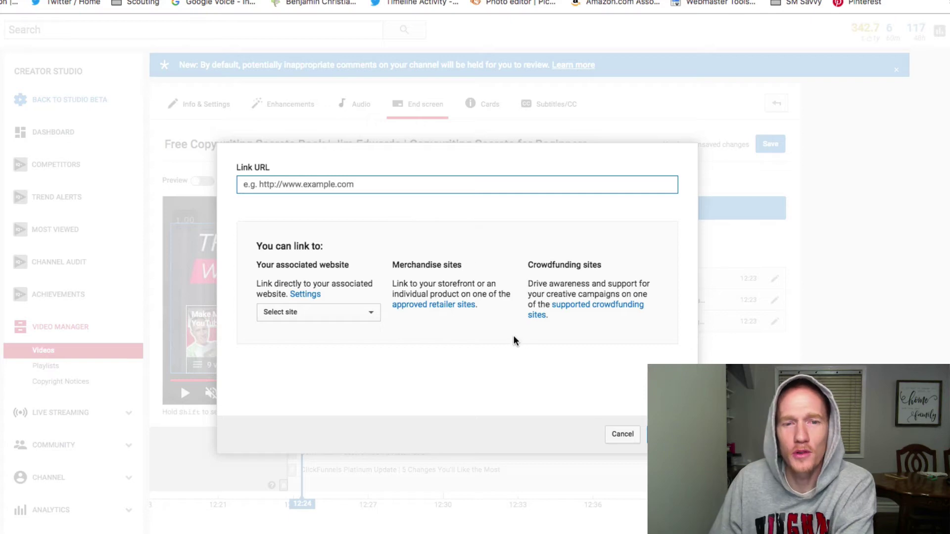
pyautogui.click(622, 434)
# Open the cards editor for the "MY SALES FUNNEL SUCKS" video and cue the preview just before the associated website card at 4:38.
pyautogui.click(487, 87)
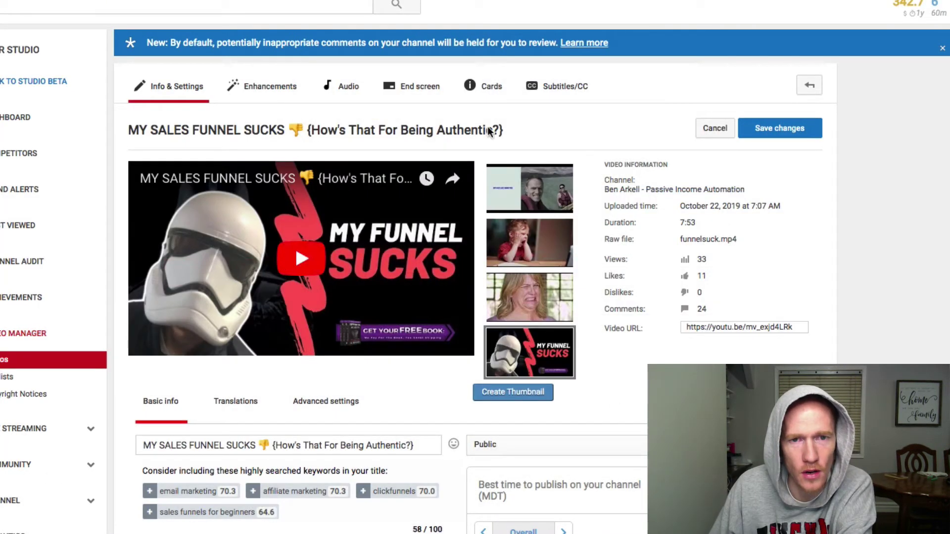
pyautogui.click(485, 97)
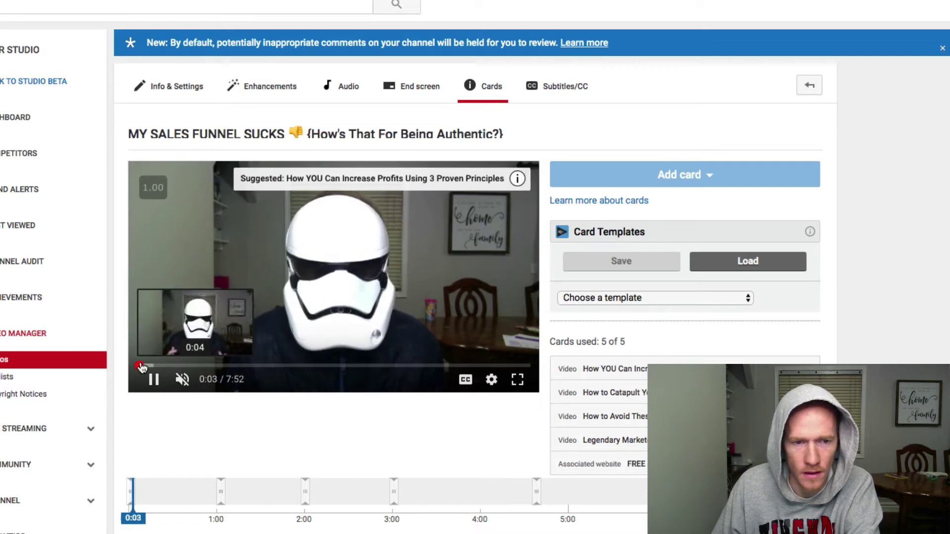
pyautogui.click(538, 499)
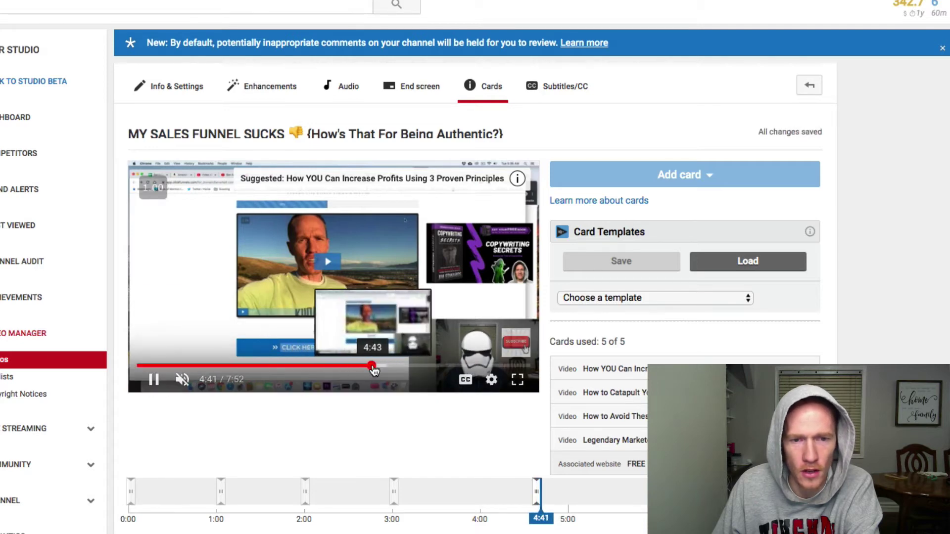
pyautogui.moveTo(373, 368); pyautogui.dragTo(363, 369)
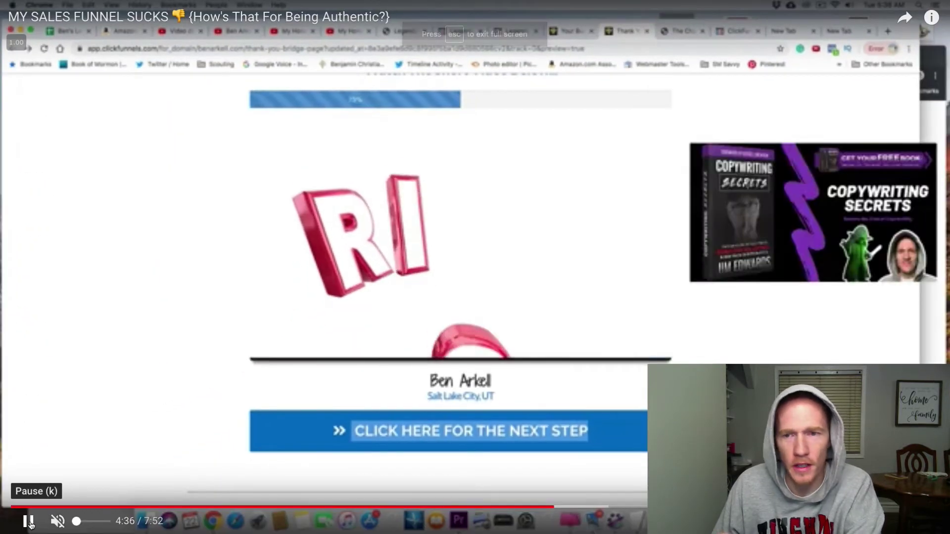
# Play the preview up to the Copywriting Secrets teaser, expand the cards, test the FREE BOOK card's link, and return to the cards editor.
pyautogui.click(30, 525)
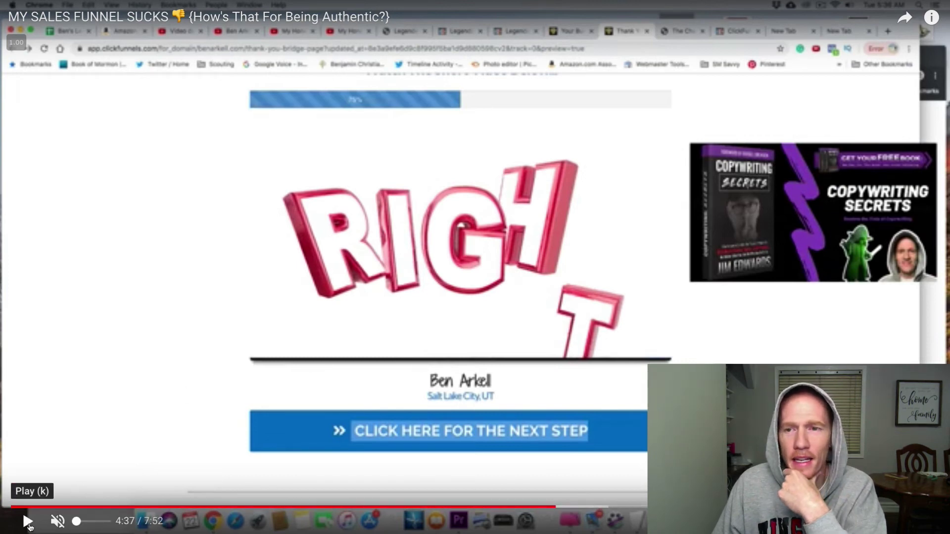
pyautogui.click(28, 527)
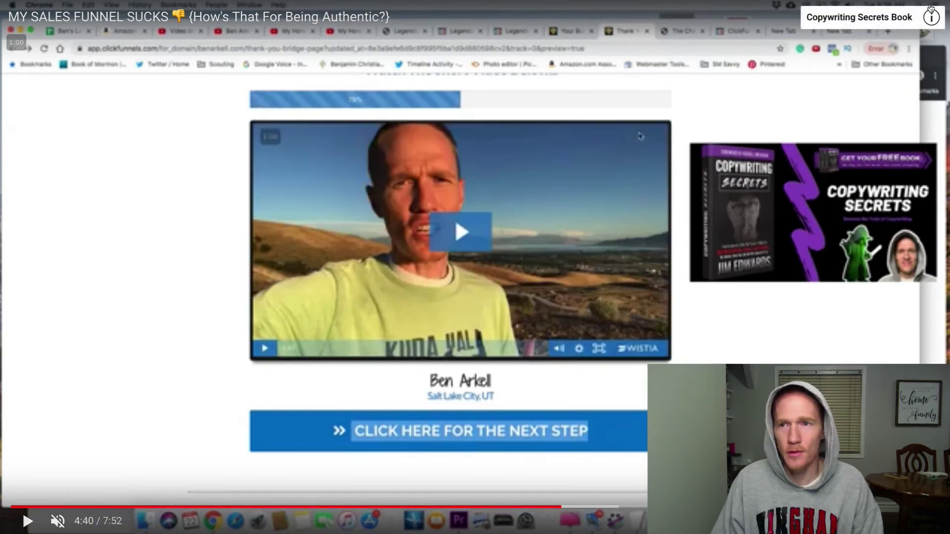
pyautogui.click(918, 25)
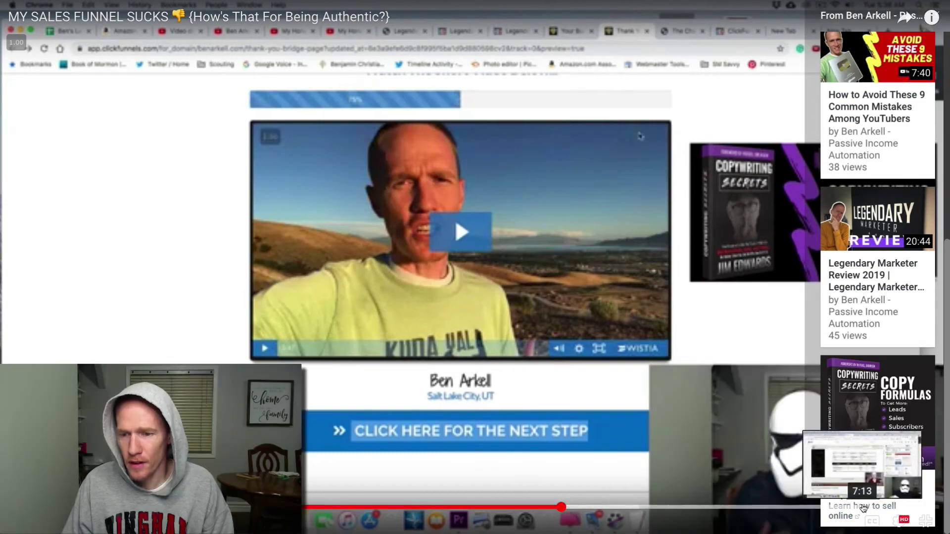
pyautogui.click(862, 507)
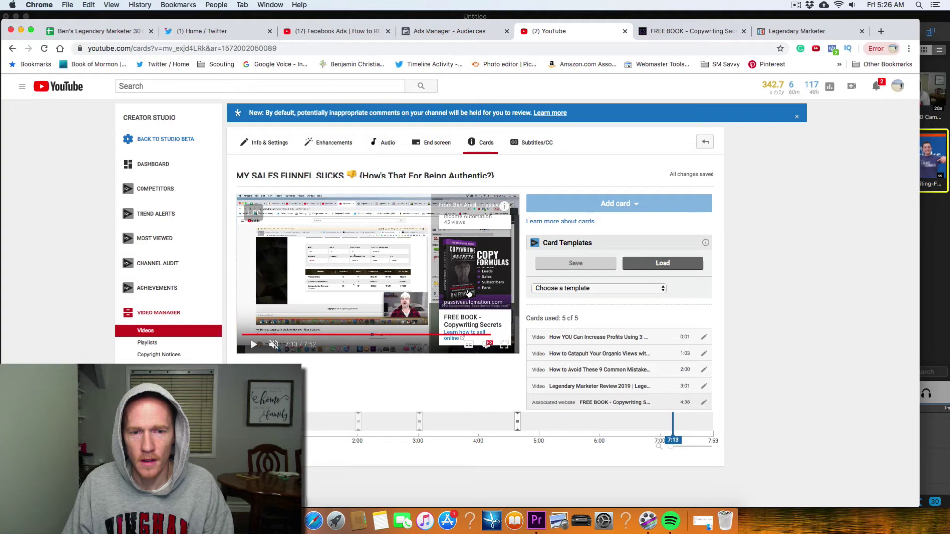
pyautogui.click(469, 294)
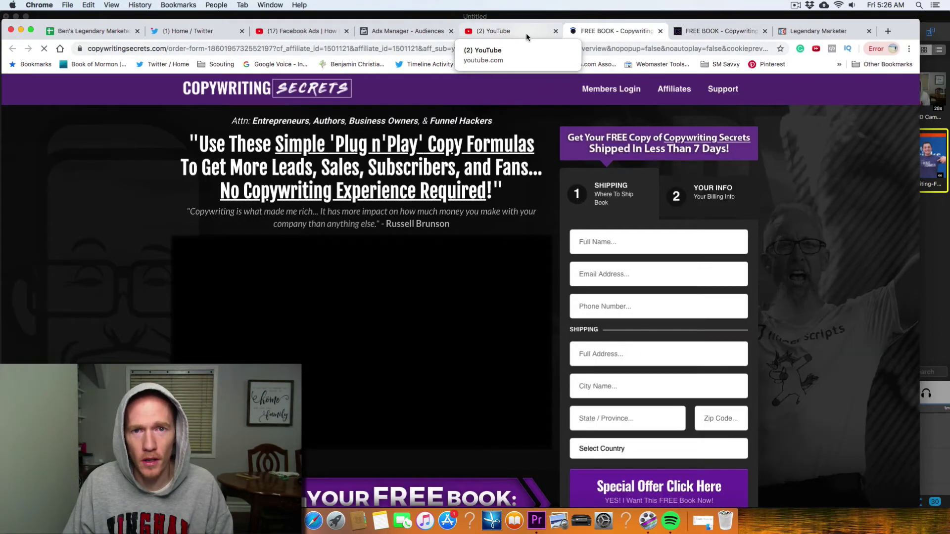
pyautogui.click(526, 33)
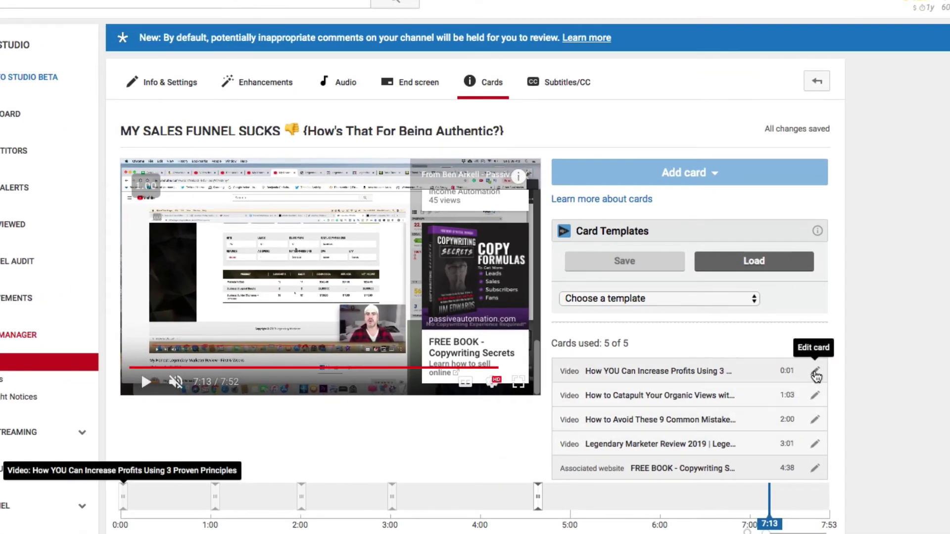
# Delete the "How to Catapult Your Organic Views" video card at 1:03, and bring up the new link card form without adding a link.
pyautogui.click(814, 396)
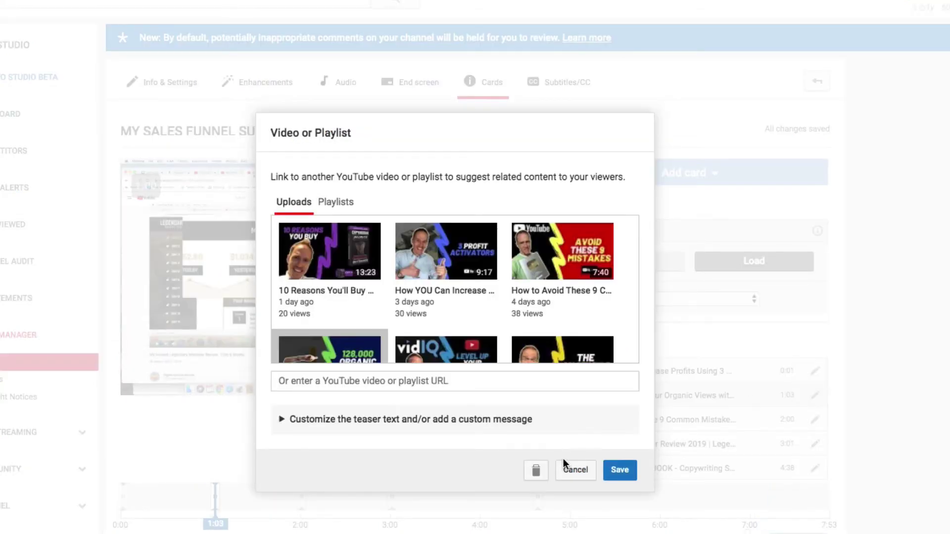
pyautogui.click(536, 470)
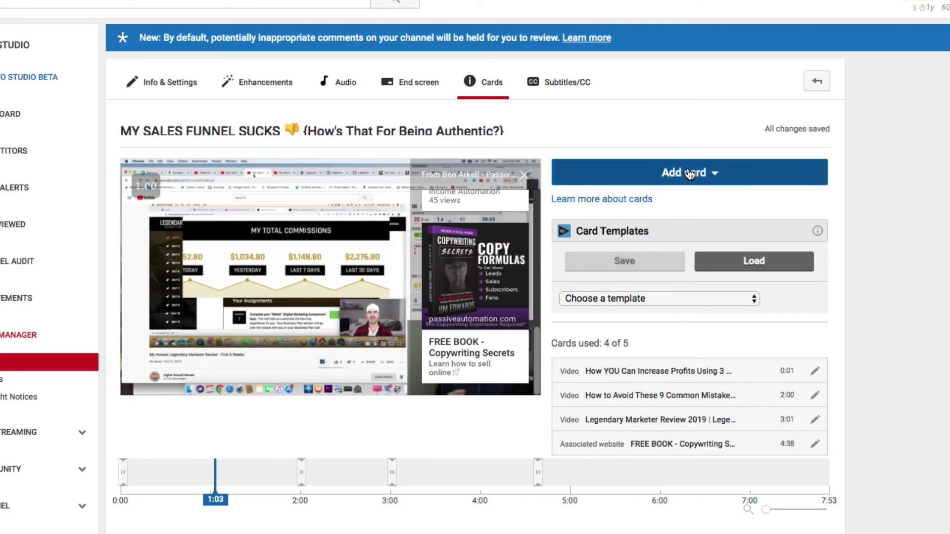
pyautogui.click(689, 173)
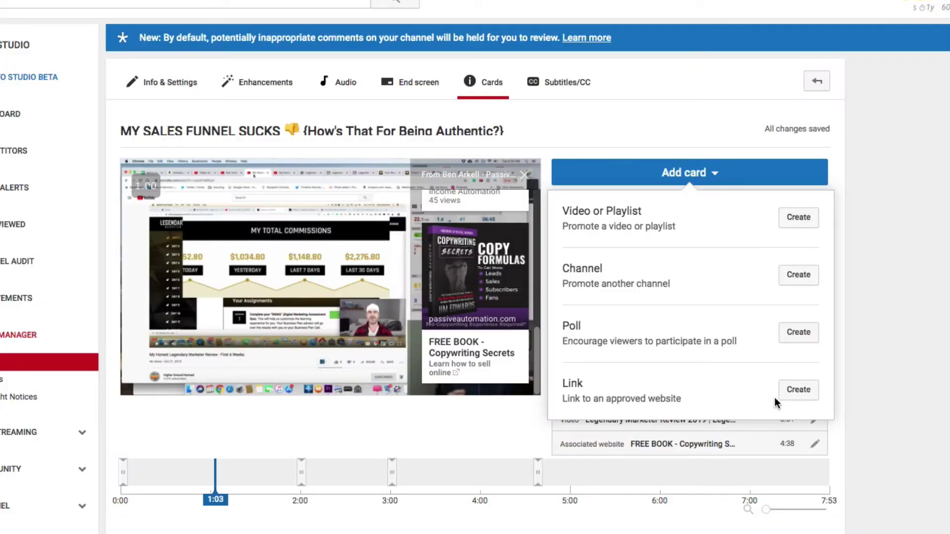
pyautogui.click(798, 391)
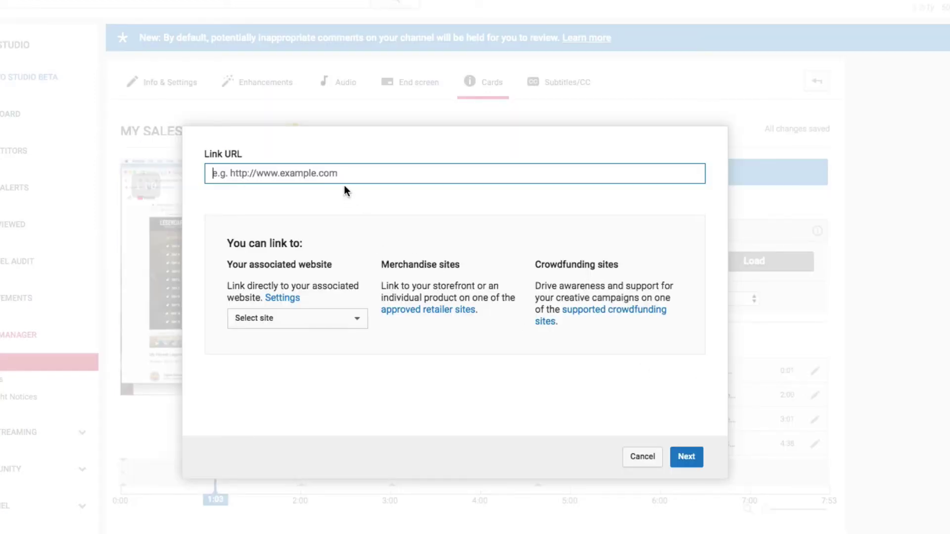
pyautogui.click(635, 459)
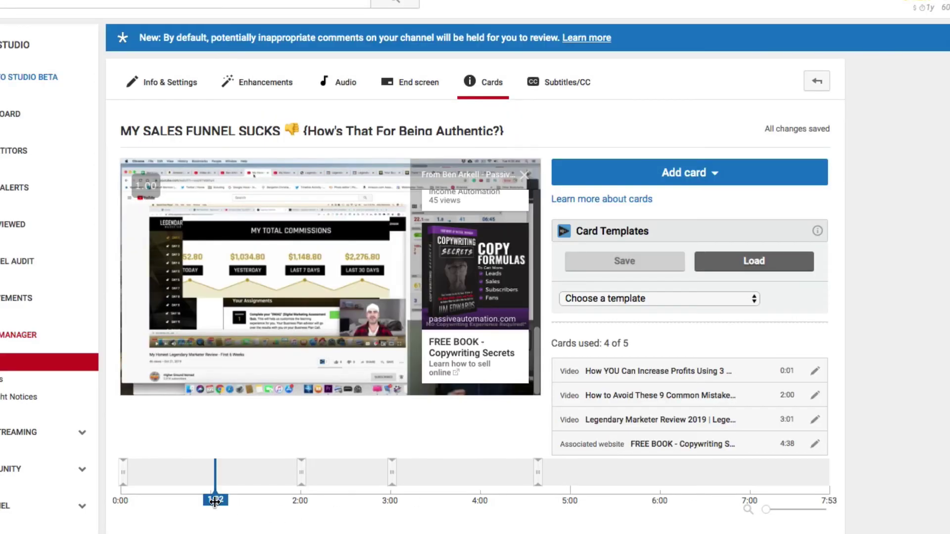
# Scrub through the card timeline and expand the "How YOU Can Increase Profits Using 3 Proven Principles" card teaser in the video preview.
pyautogui.moveTo(448, 504); pyautogui.dragTo(442, 505)
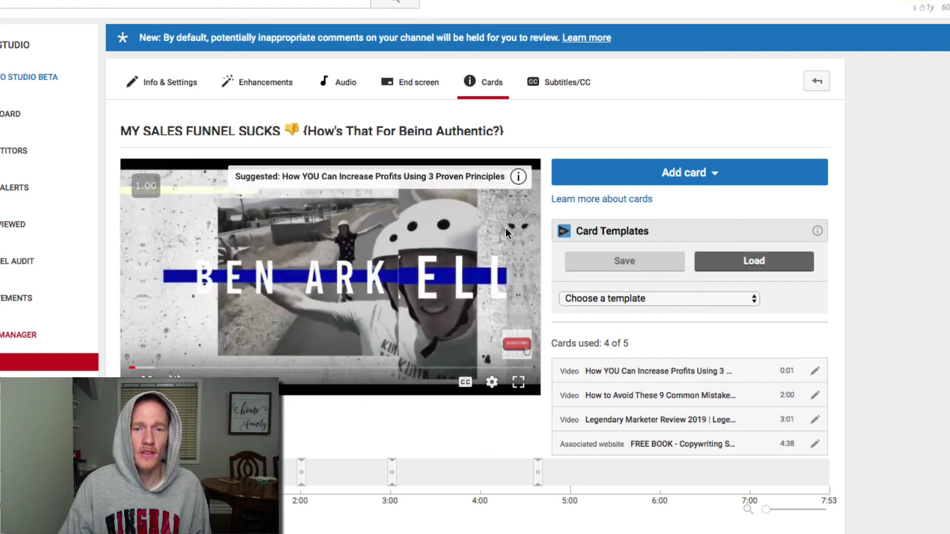
pyautogui.click(524, 177)
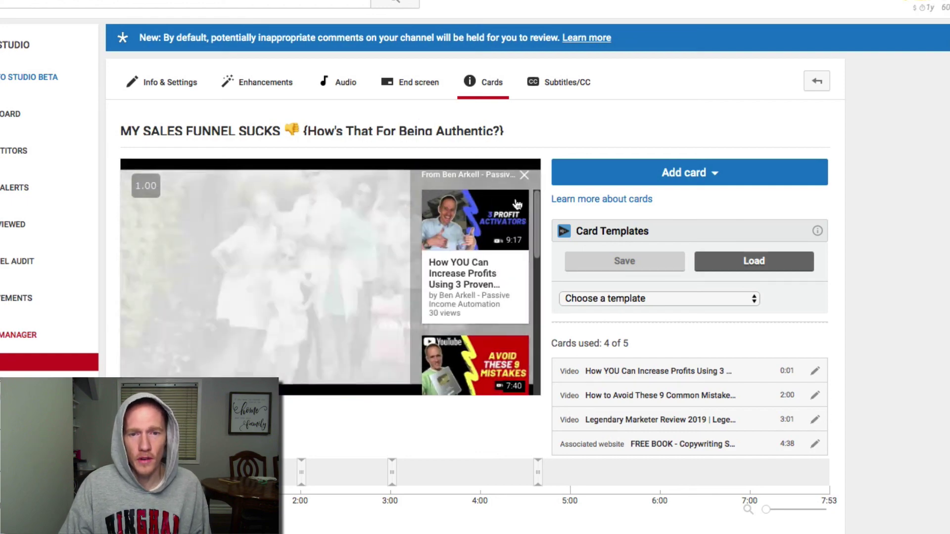